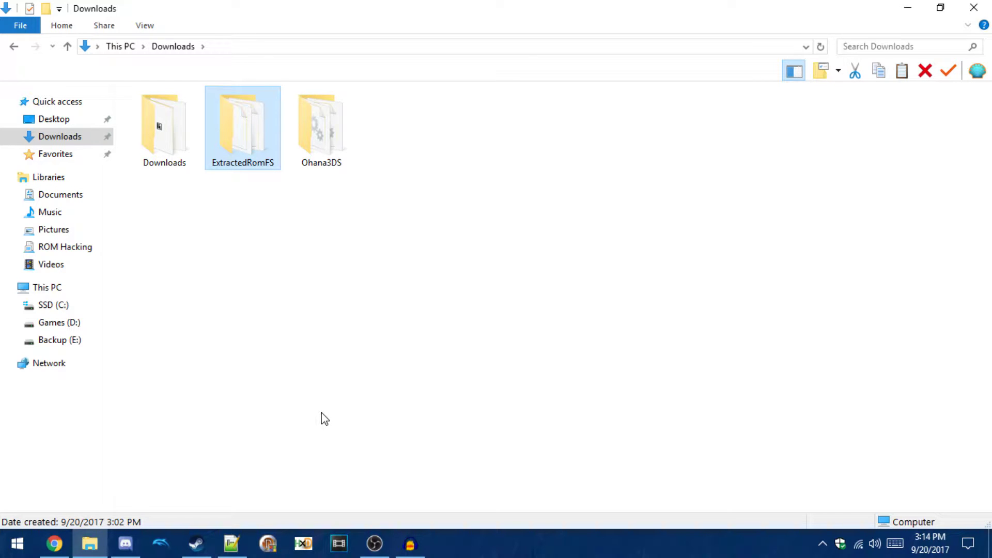
- Navigate ExtractedRomFS > resourcepacks > vanilla > images > mob to list the mob textures
double_click(265, 157)
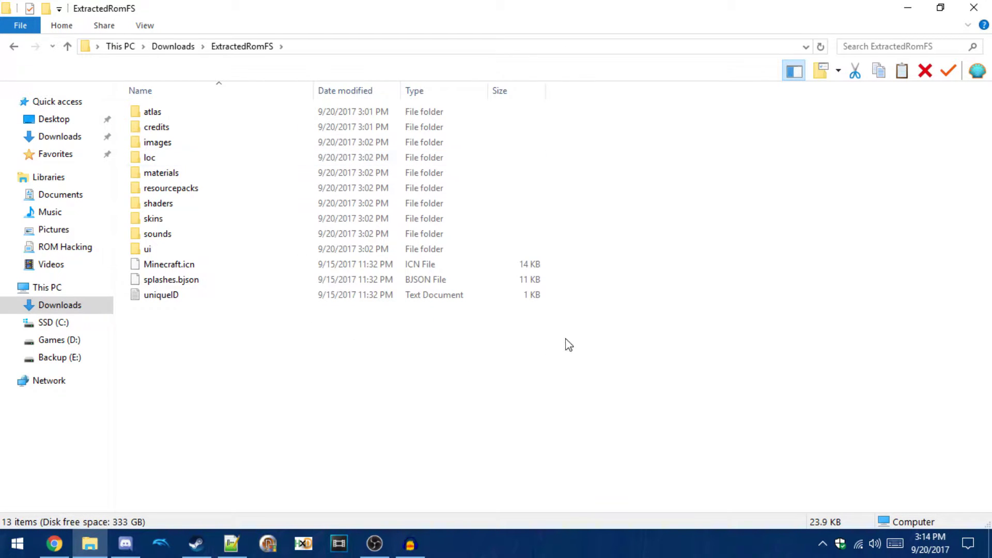
left_click_drag(566, 339, 396, 350)
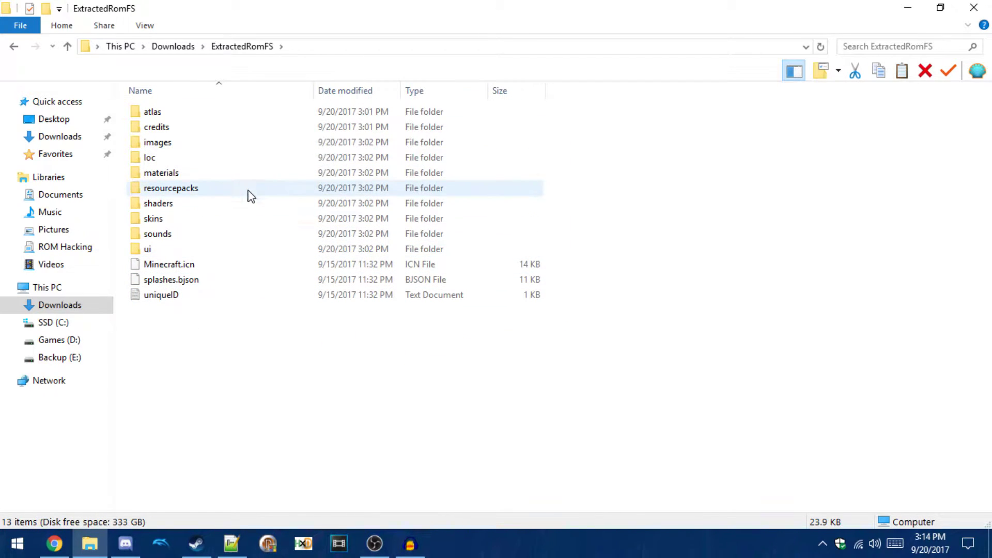
left_click(330, 192)
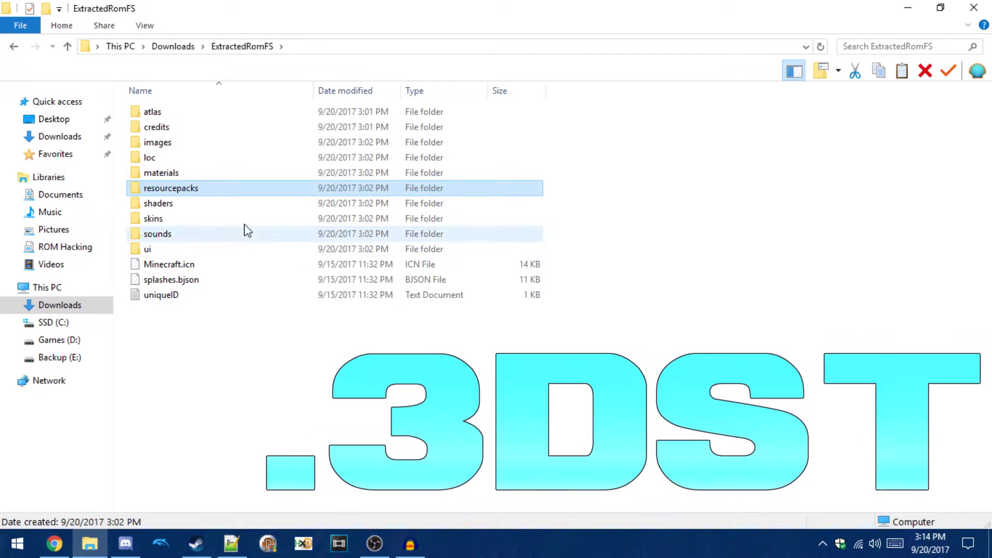
double_click(248, 188)
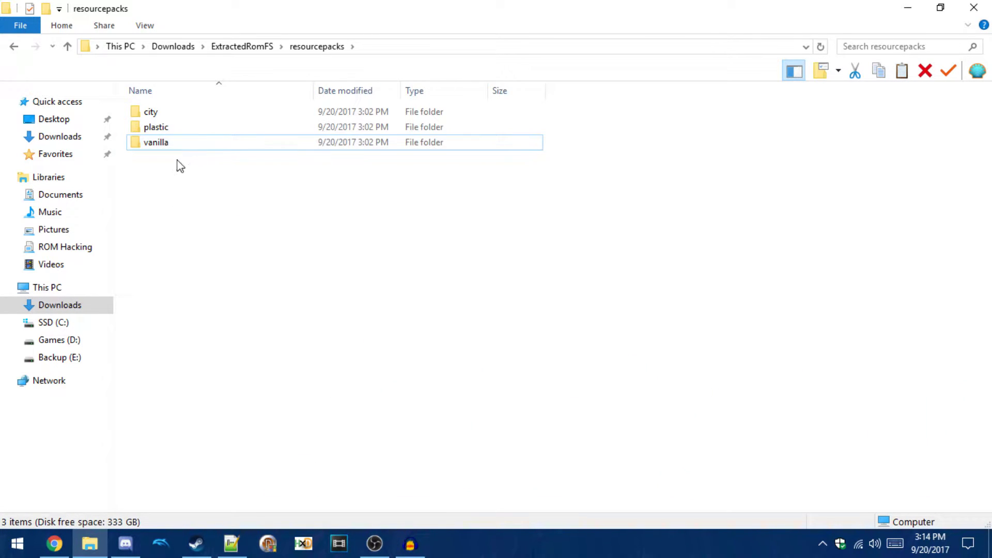
double_click(225, 150)
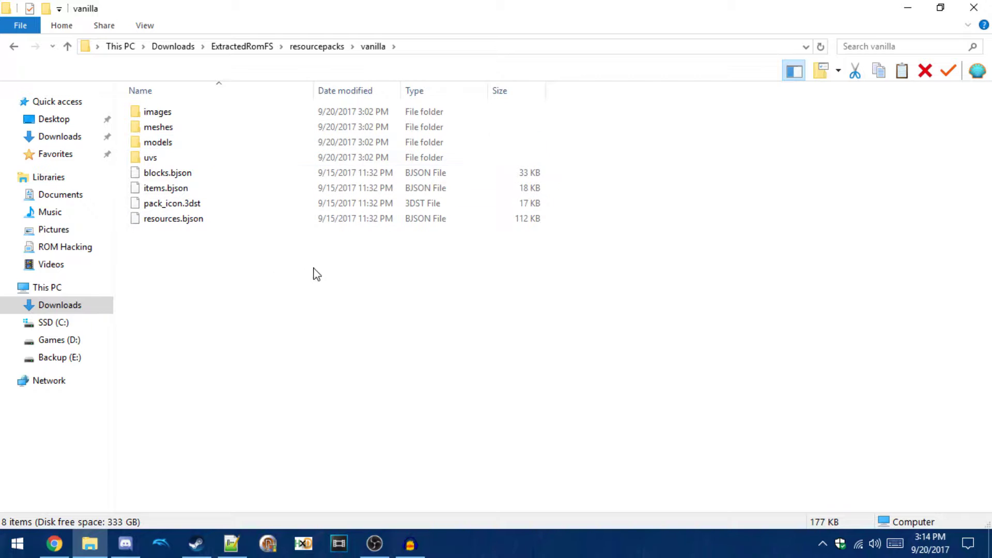
double_click(207, 114)
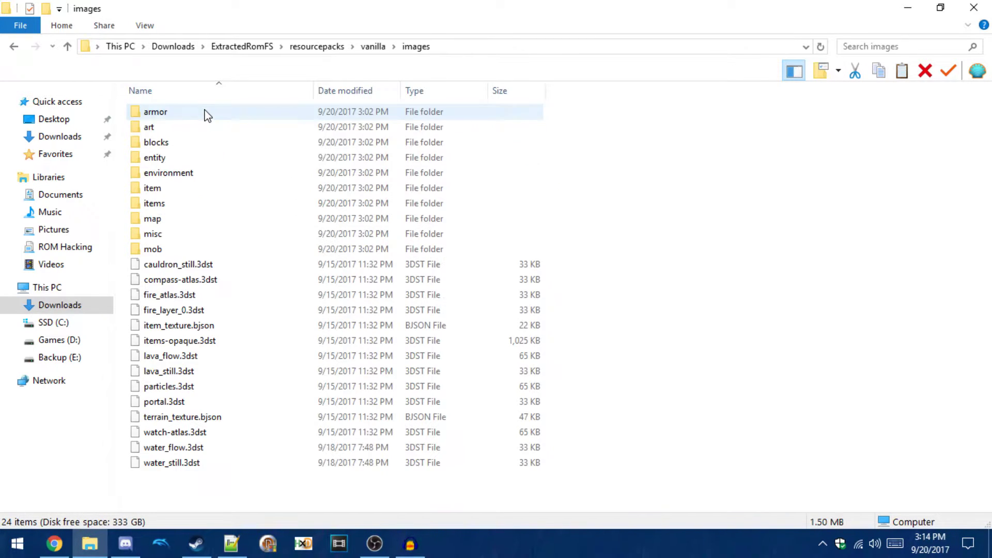
left_click_drag(572, 492, 284, 78)
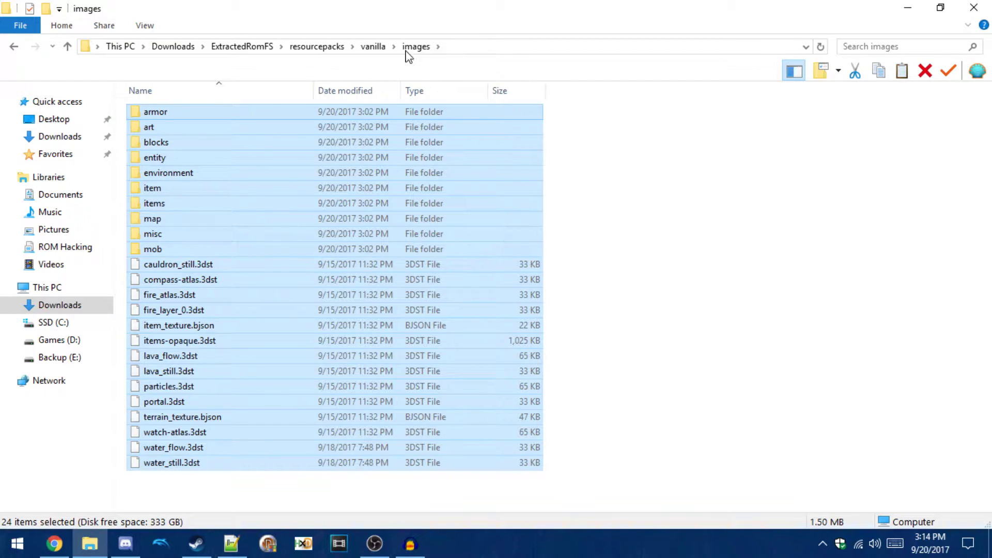
left_click(598, 161)
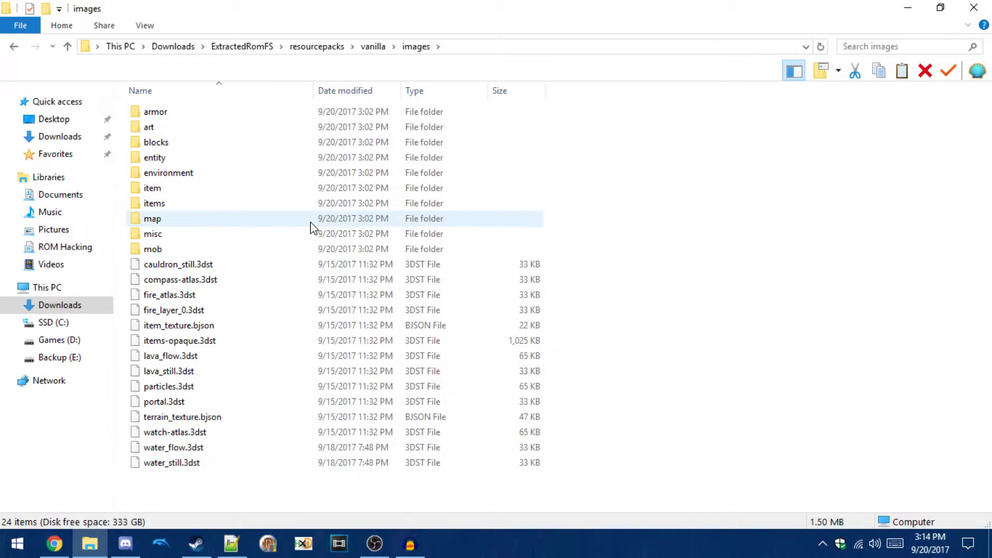
double_click(290, 253)
- Find steve.3dst in the mob folder and copy it
scroll(313, 286, "down", 3)
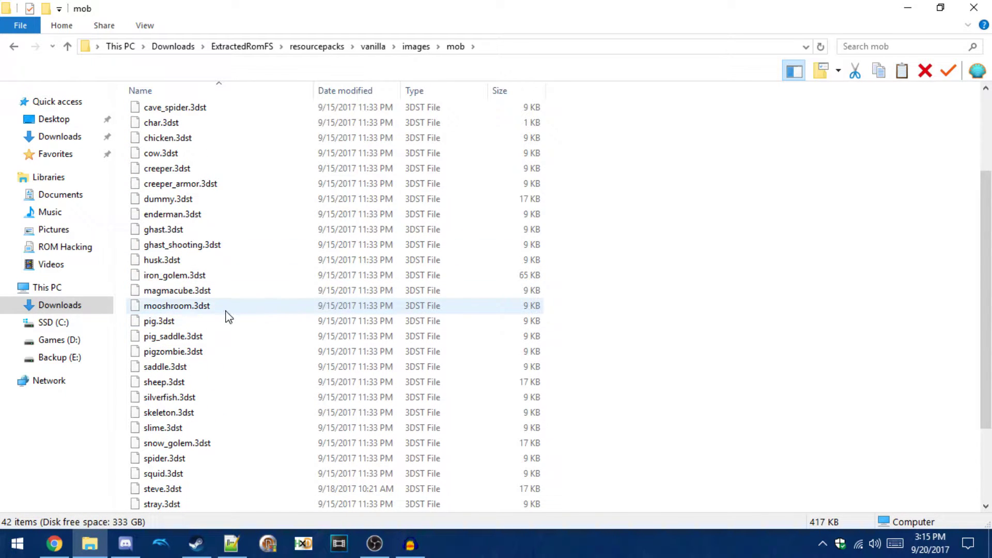
left_click(196, 323)
left_click(190, 414)
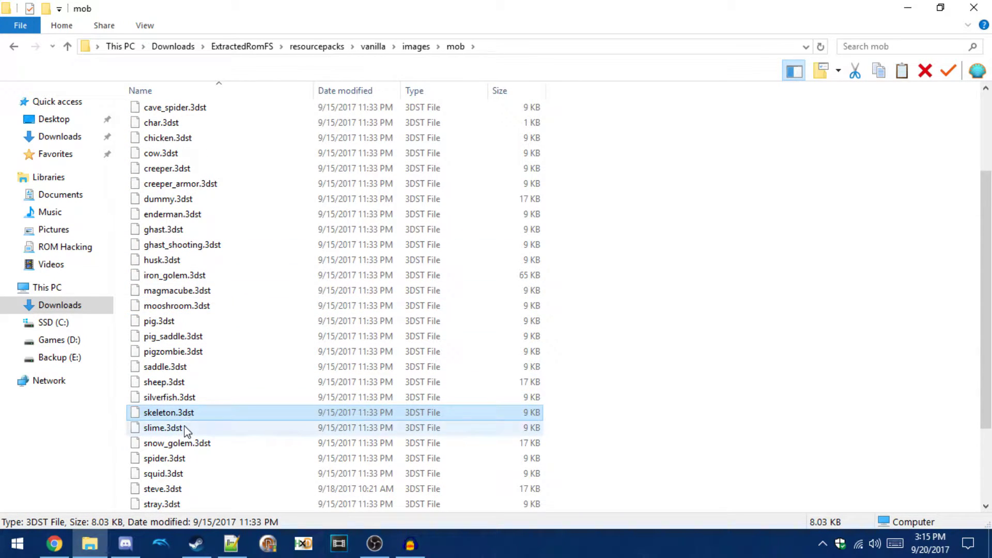
left_click(171, 488)
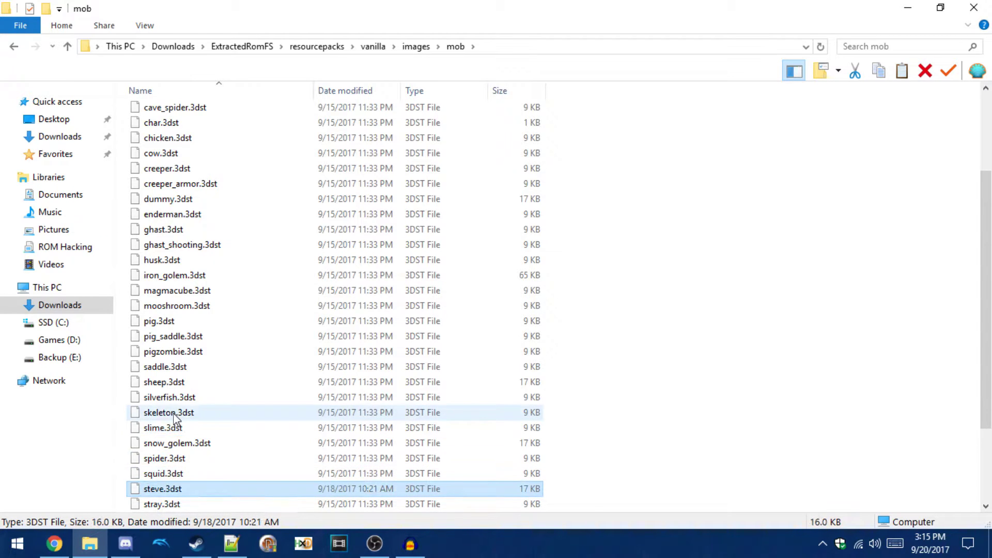
scroll(175, 418, "down", 2)
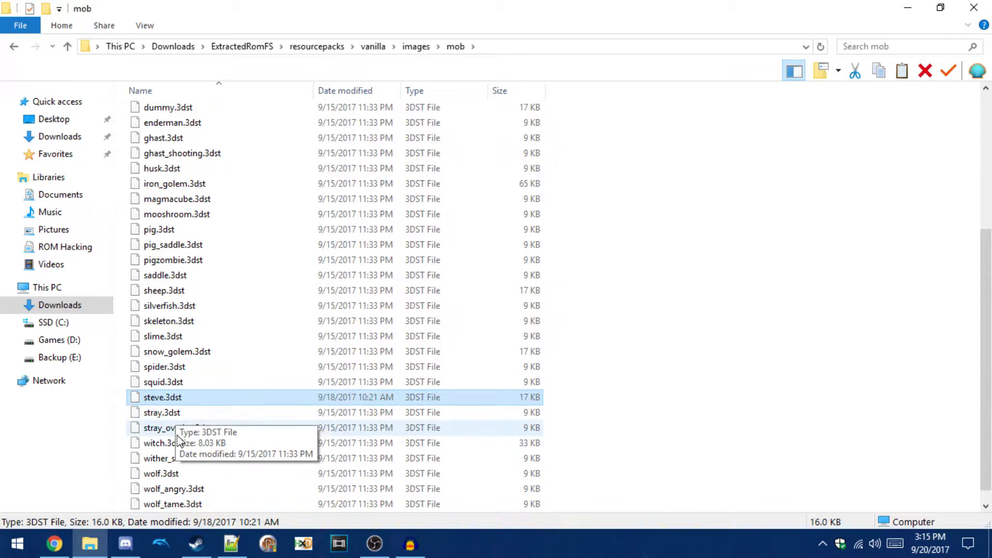
right_click(189, 409)
key("Escape")
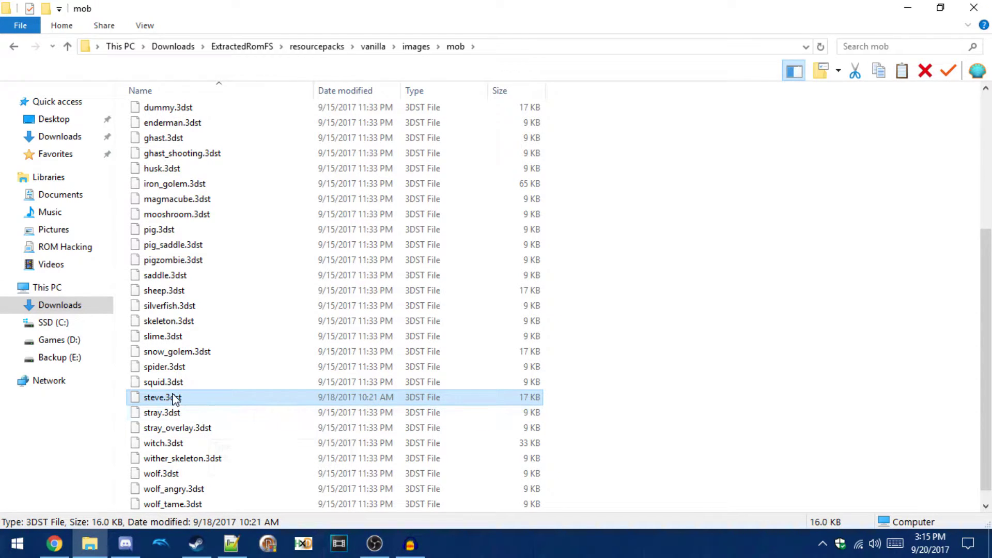
right_click(205, 400)
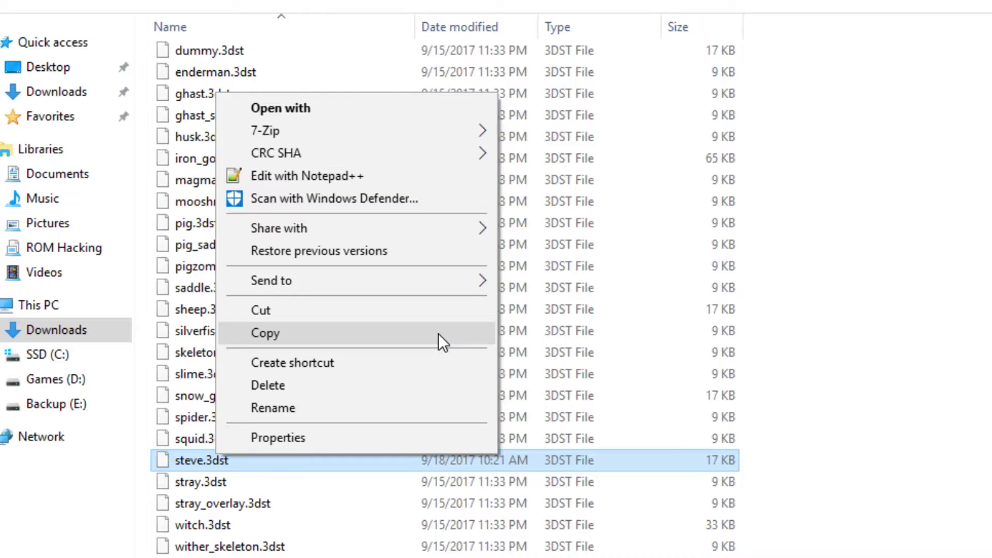
left_click(598, 371)
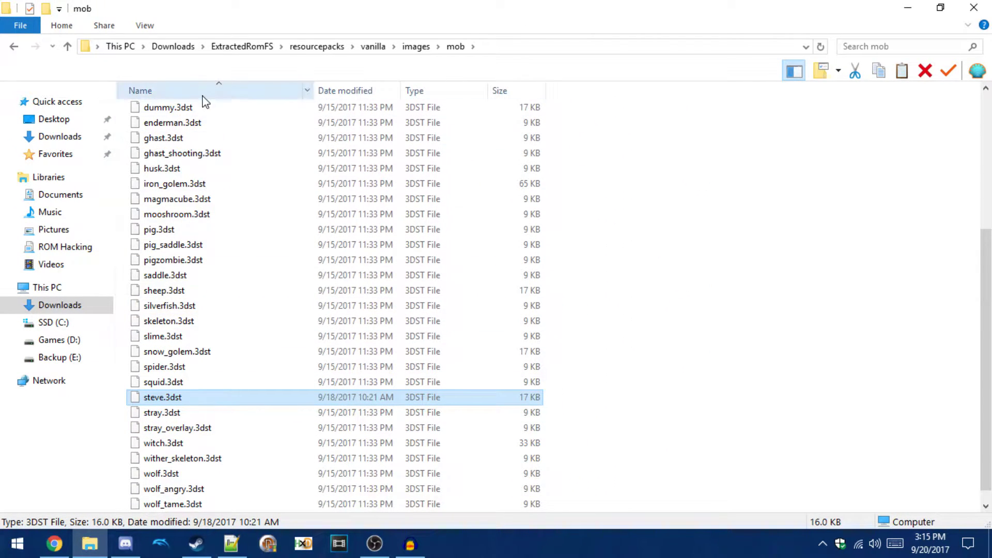
right_click(172, 400)
left_click(230, 313)
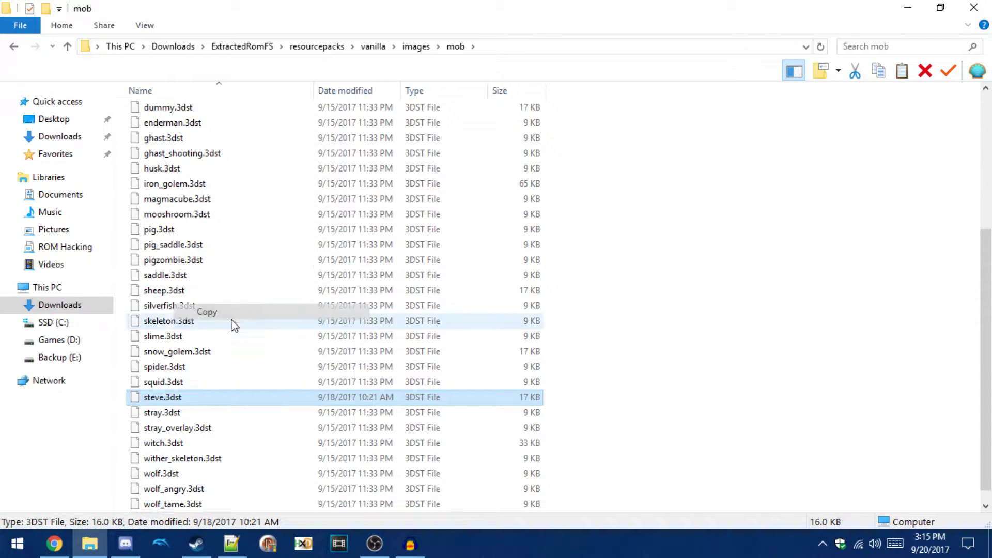
- Create a new folder named 'Texture Hack' in Downloads and open it
left_click(62, 139)
right_click(248, 221)
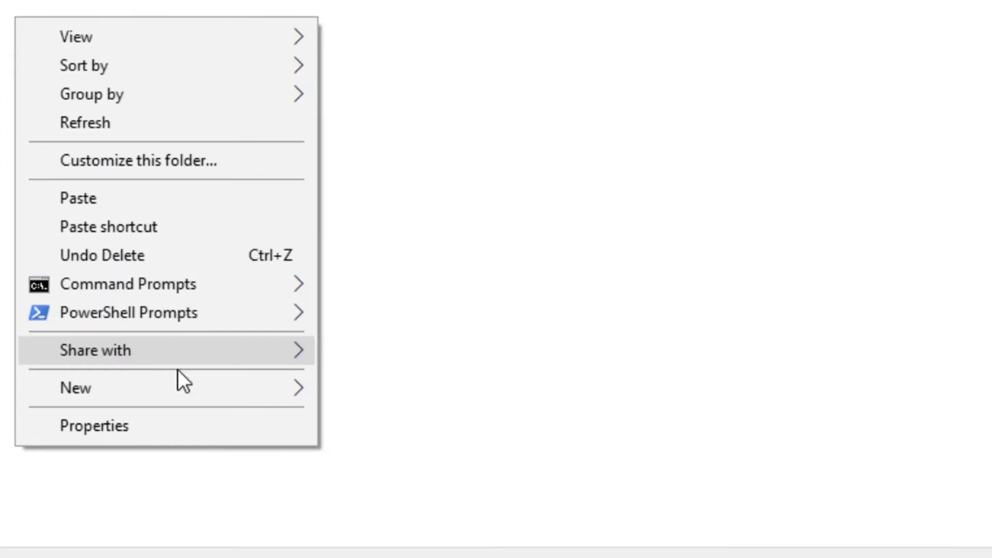
mouse_move(223, 389)
left_click(362, 391)
type("Texture HAC")
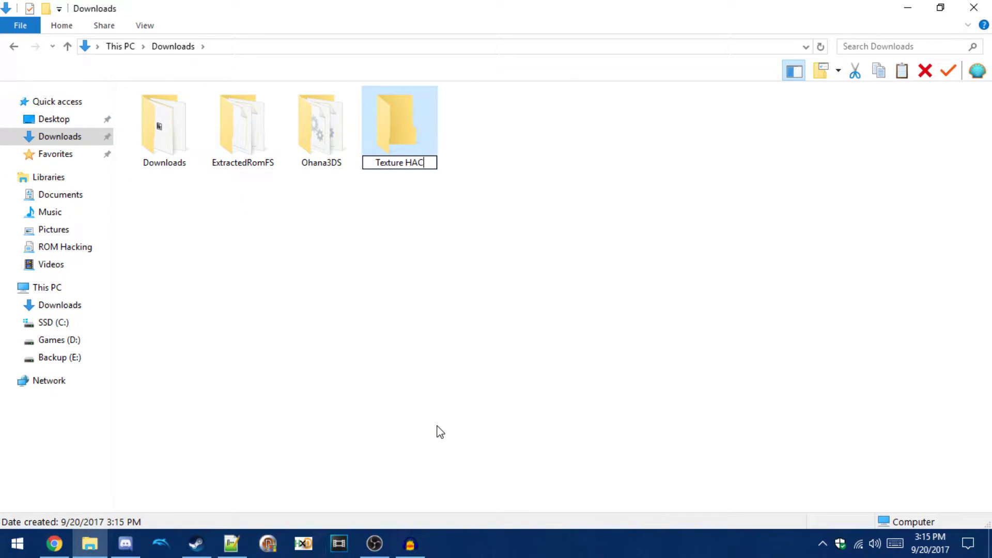
key("BackSpace")
key("BackSpace")
type("ack")
key("Return")
key("Return")
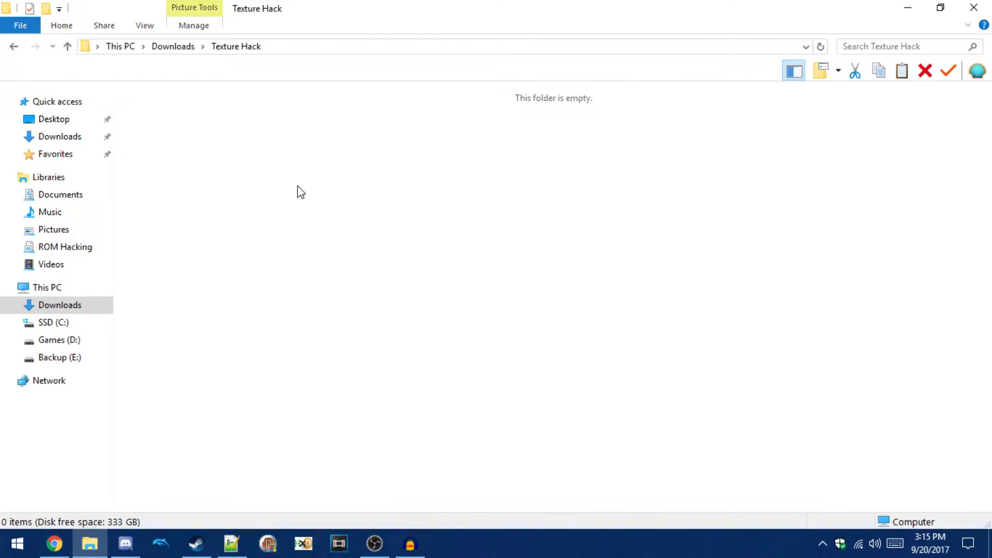
- Paste steve.3dst into Texture Hack, keeping its name unchanged
right_click(260, 190)
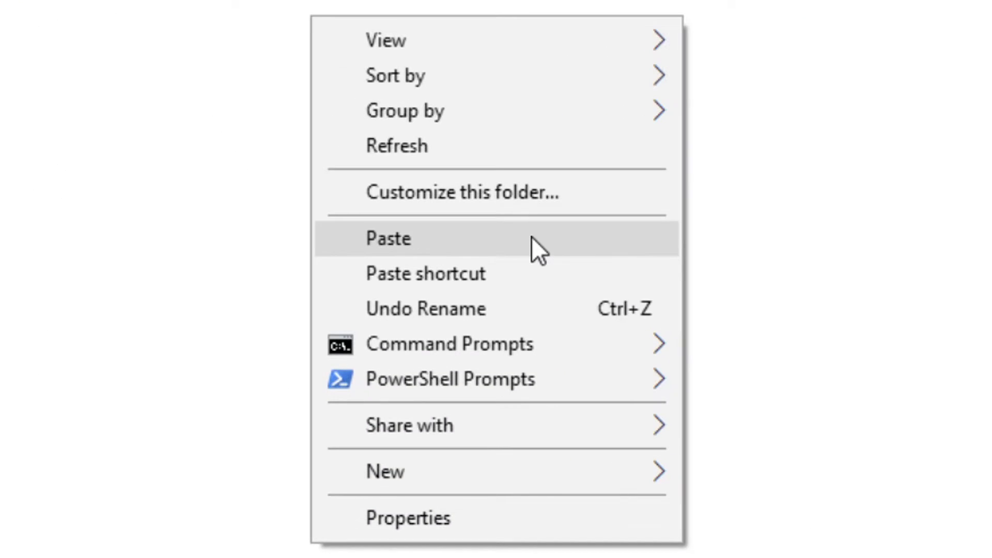
left_click(364, 293)
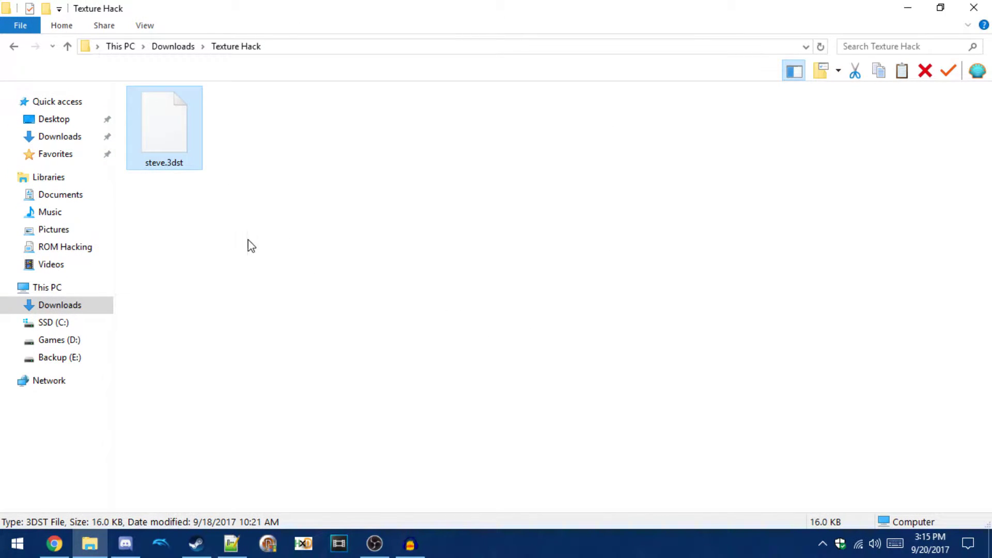
left_click_drag(248, 241, 222, 171)
left_click(165, 169)
left_click(167, 166)
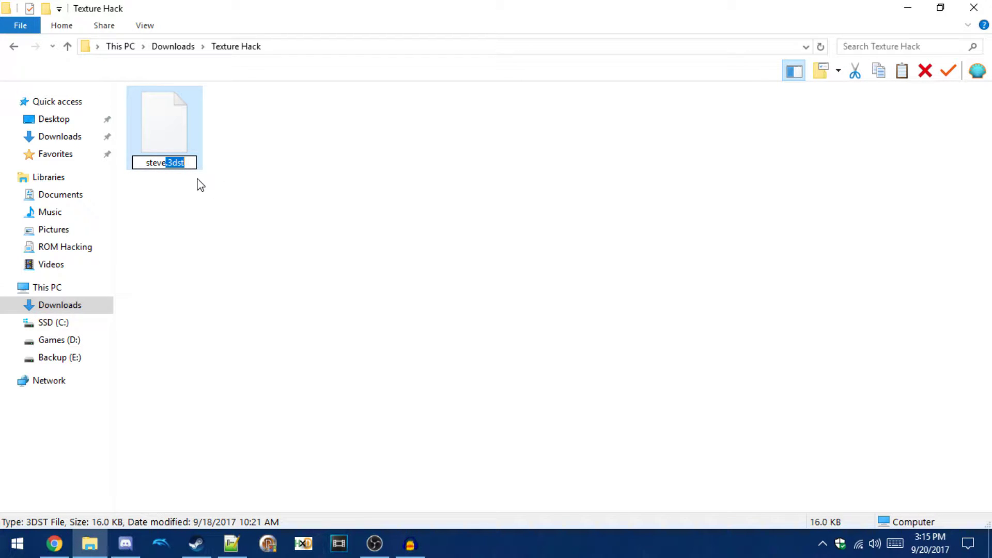
left_click(225, 198)
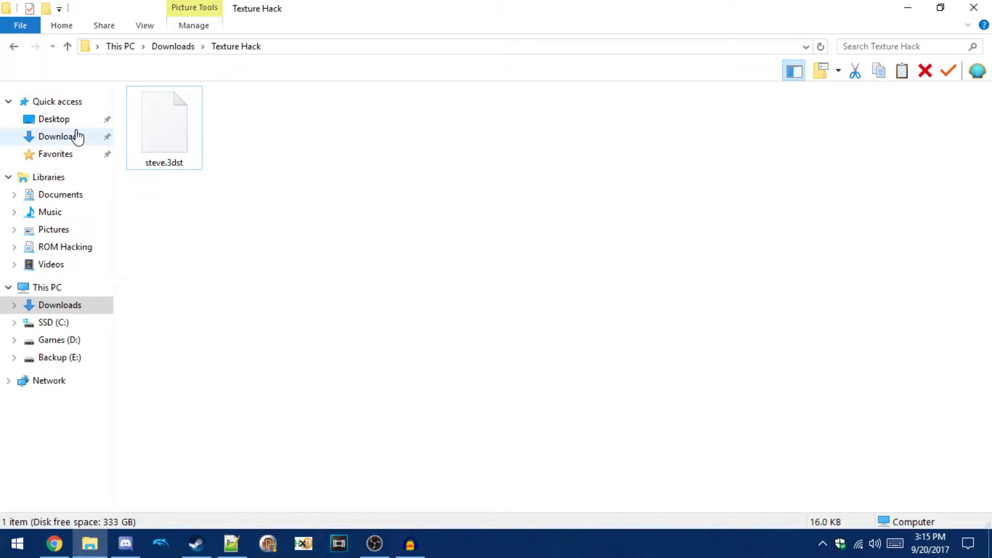
- Launch the Ohana3DS application from its folder in Downloads
left_click(57, 137)
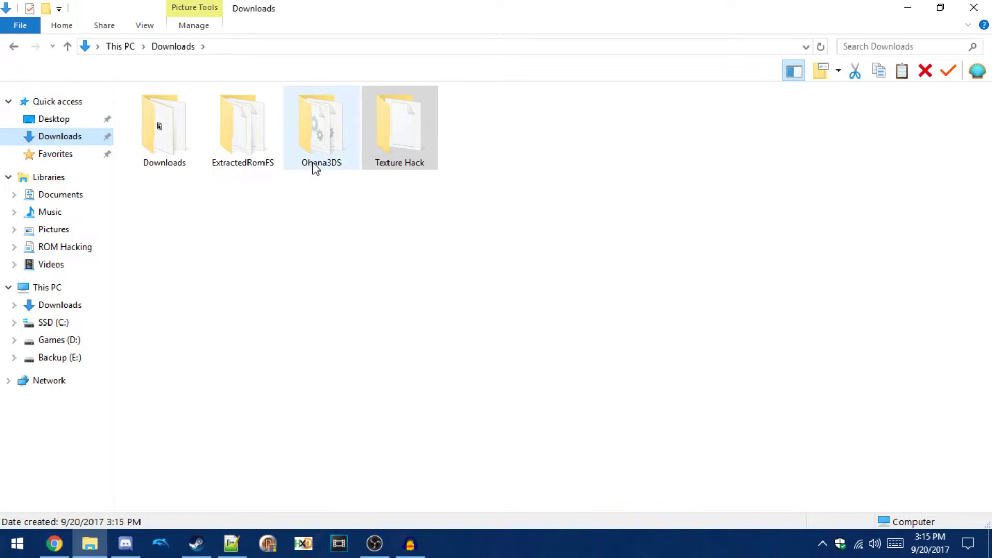
left_click(328, 150)
double_click(321, 151)
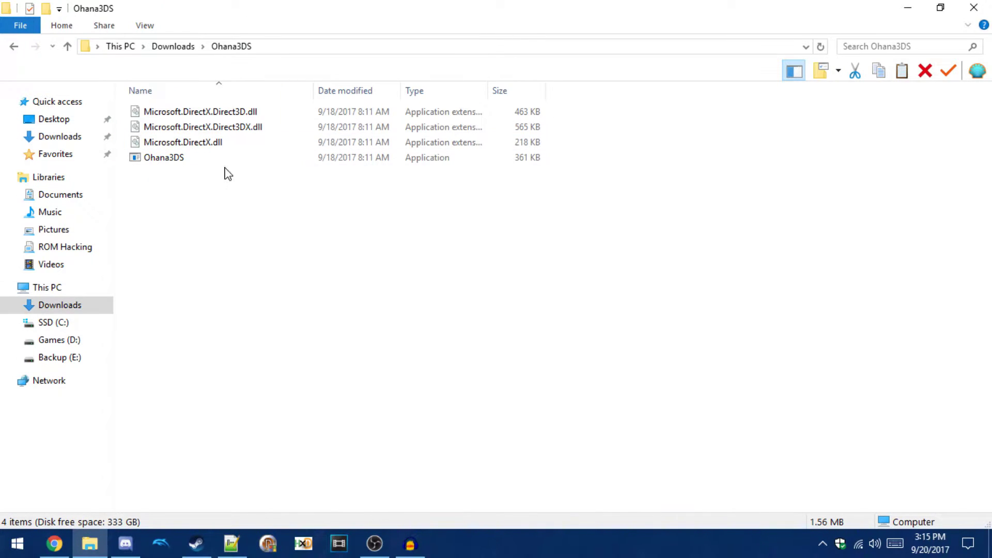
left_click_drag(407, 203, 277, 243)
left_click(178, 162)
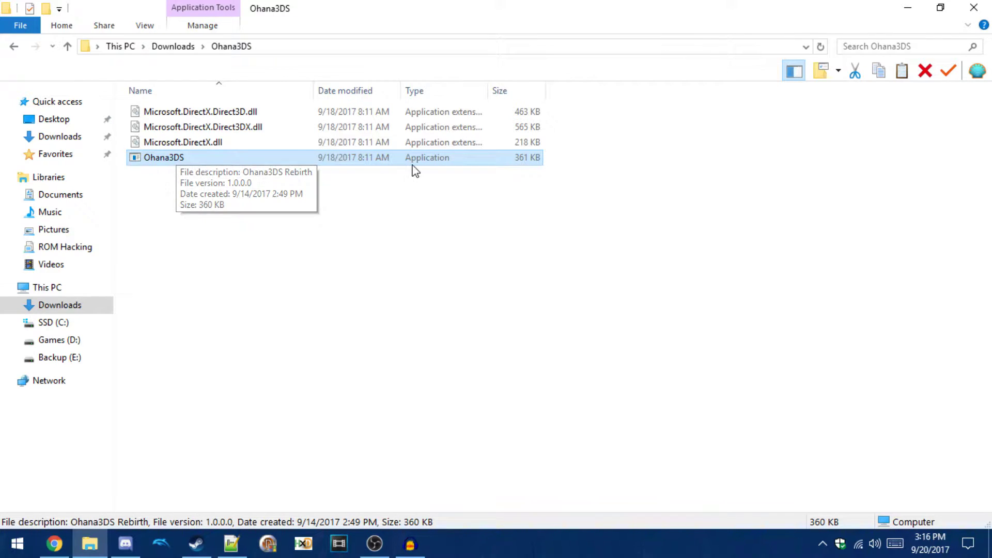
double_click(306, 158)
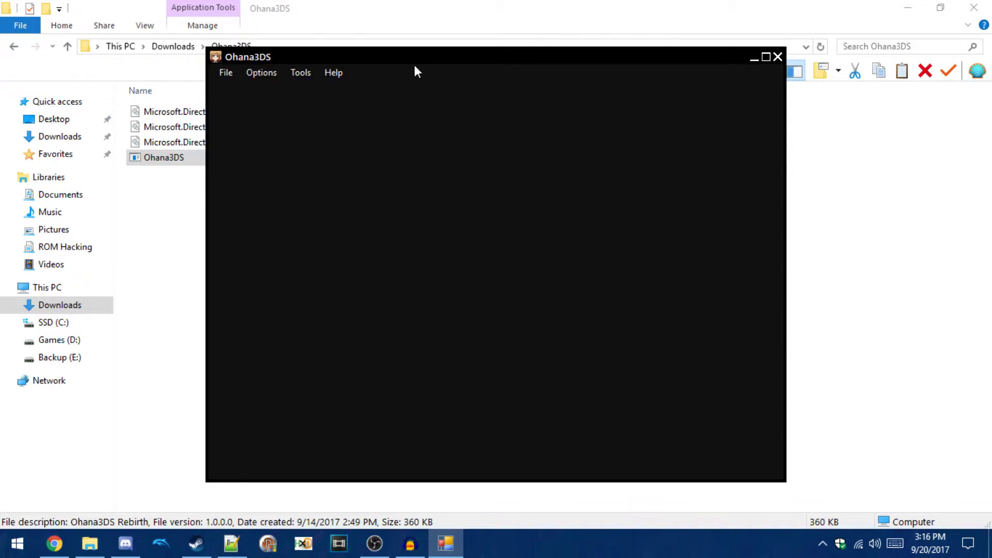
left_click_drag(415, 66, 391, 66)
- Start the BCH texture replacer and bring up its Open dialog at Downloads
left_click(201, 80)
mouse_move(255, 83)
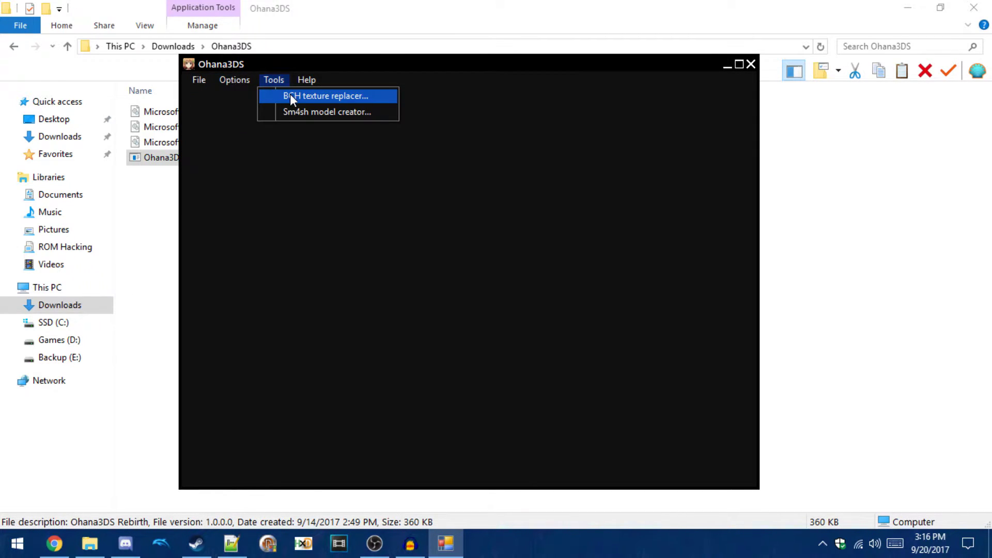
left_click(290, 96)
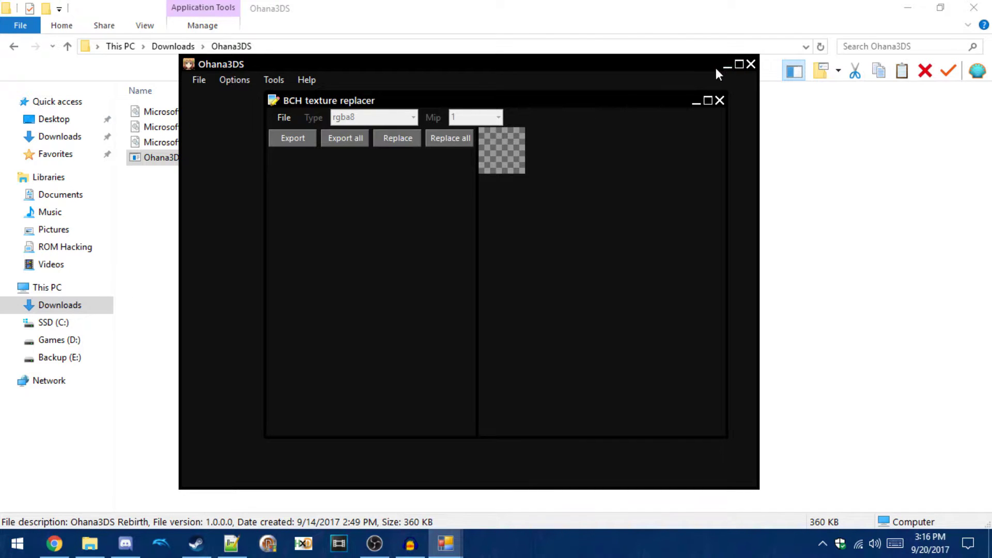
left_click(732, 66)
left_click_drag(622, 105, 592, 112)
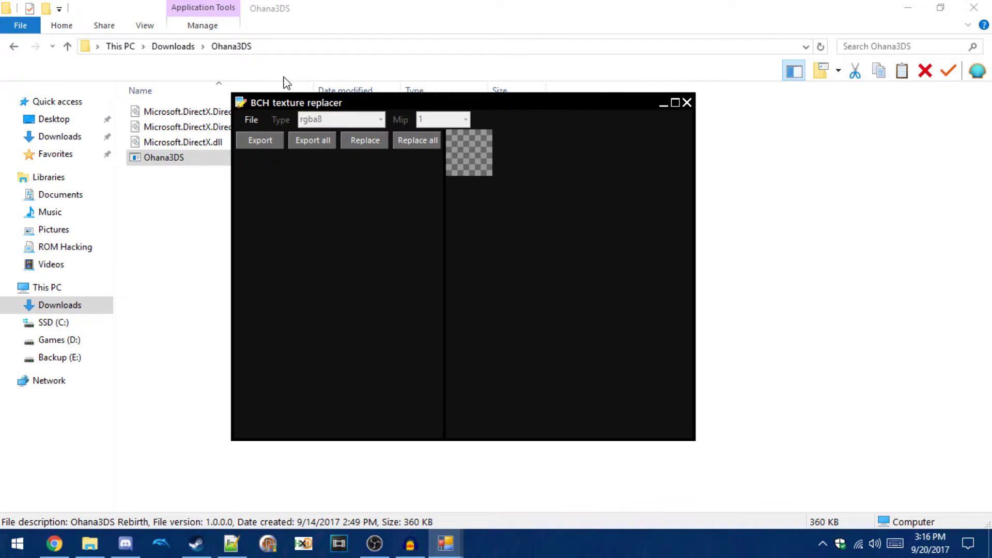
left_click(252, 120)
left_click(261, 136)
left_click(296, 217)
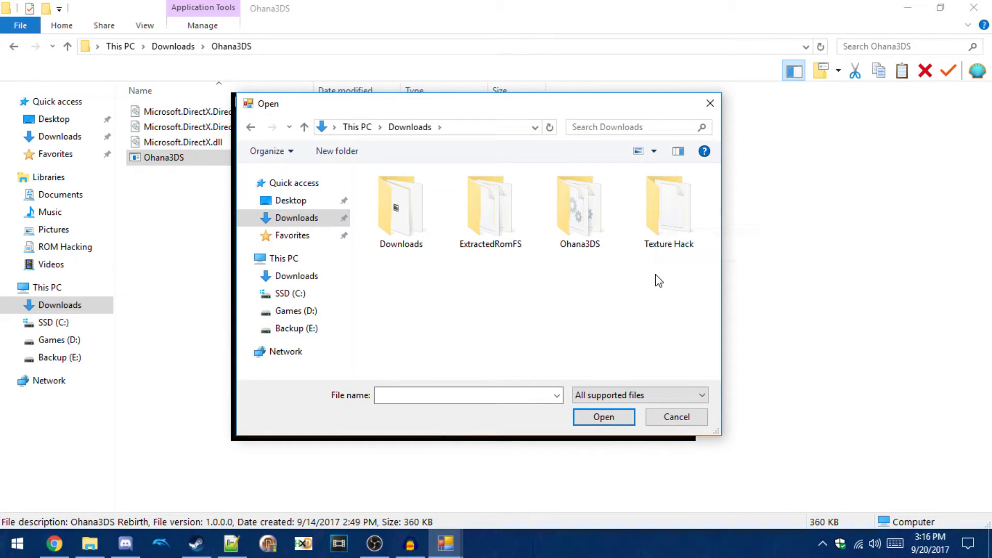
- Load steve.3dst from Texture Hack and preview its rgba8 'Texure' texture
double_click(671, 223)
left_click(414, 253)
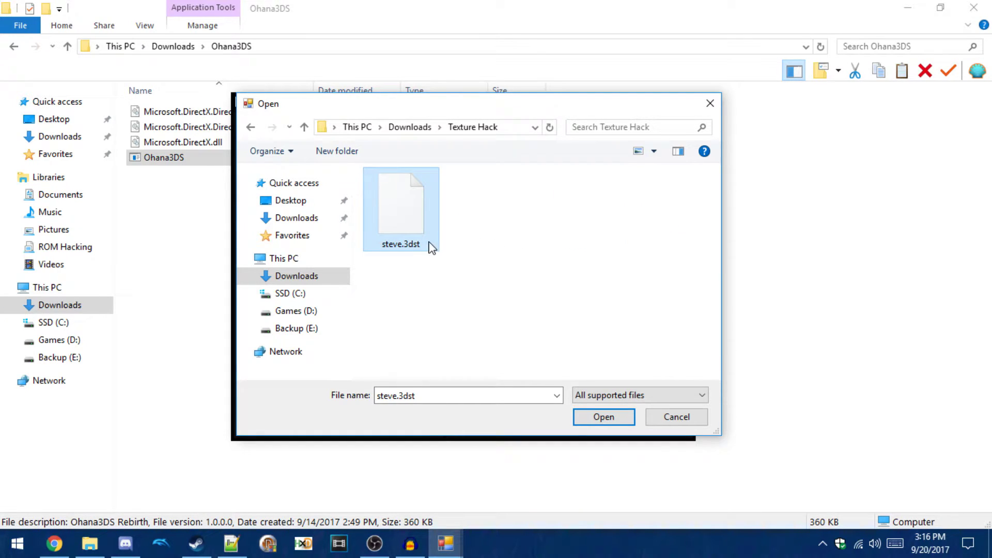
left_click(605, 420)
left_click(289, 162)
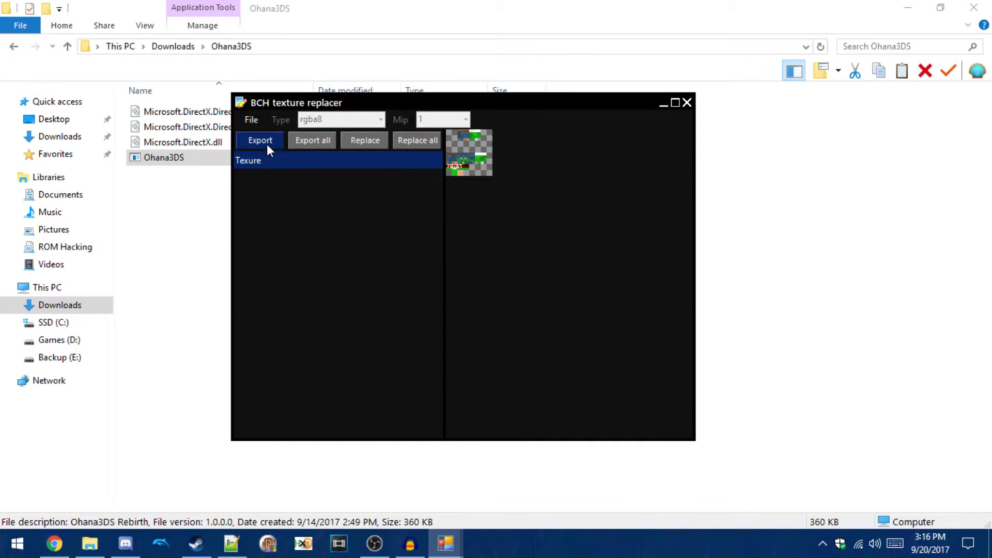
- Export the Texure image as steve_original into Downloads\Texture Hack
left_click(263, 142)
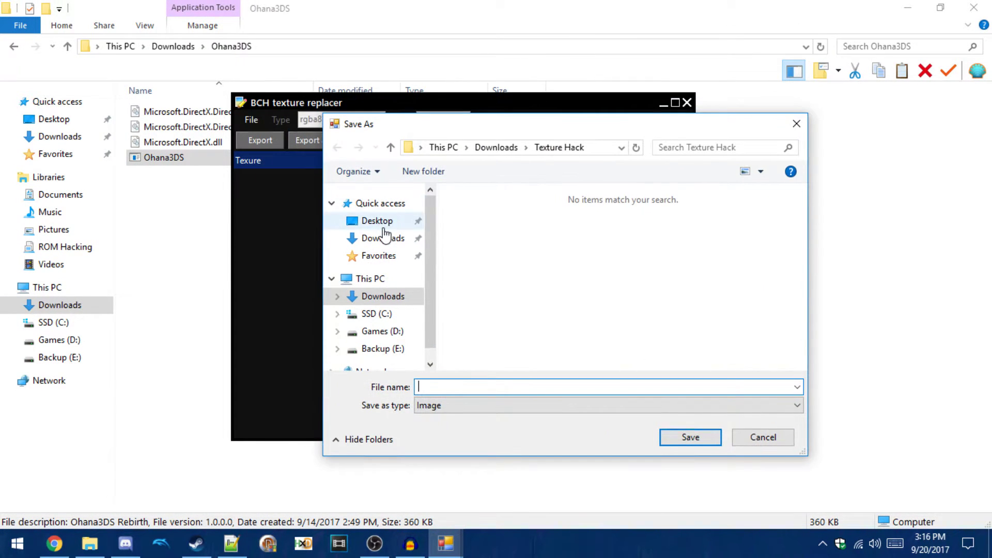
left_click(383, 238)
double_click(753, 258)
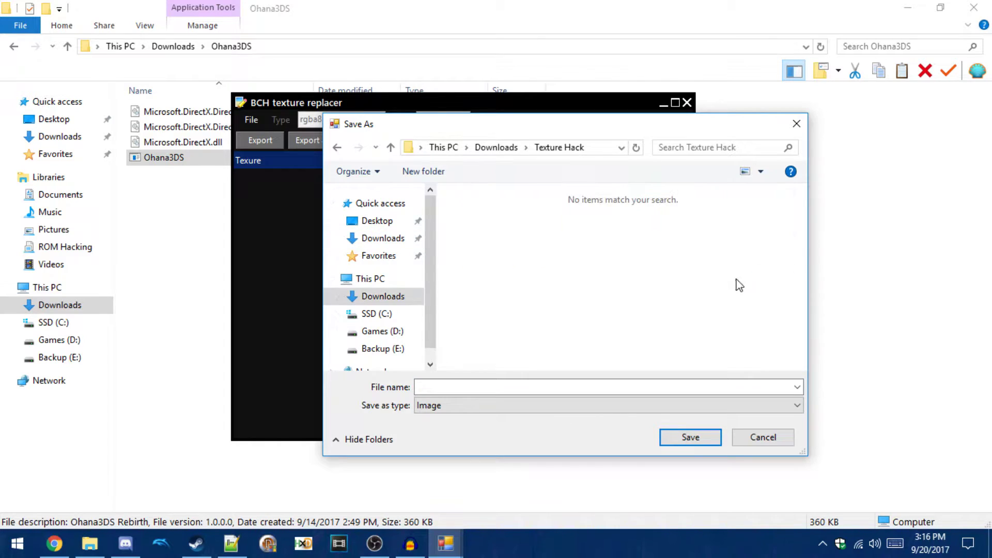
left_click(522, 383)
type("steve_original")
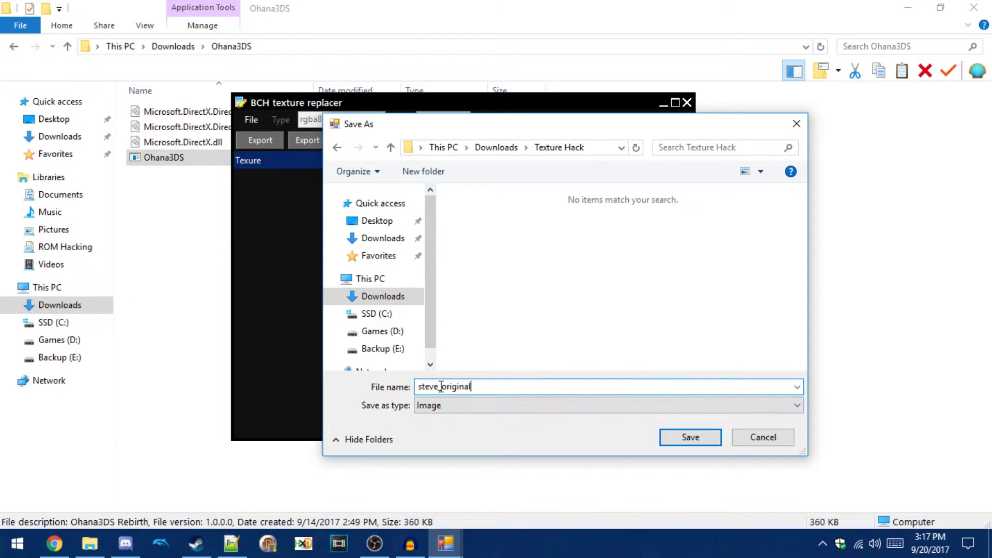
left_click(687, 436)
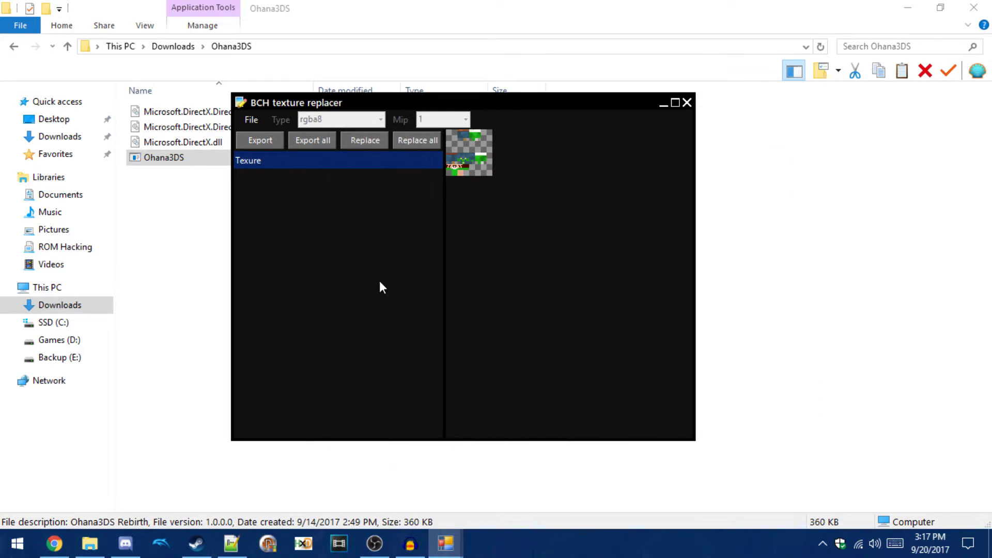
- View steve_original from Downloads\Texture Hack in the photo viewer, then close it
left_click(64, 138)
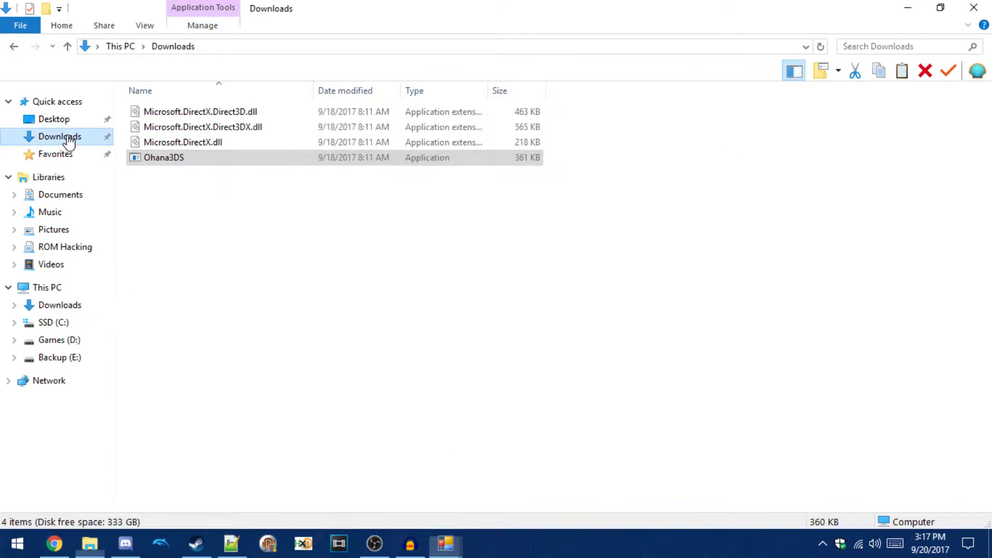
left_click(406, 150)
double_click(406, 150)
left_click(251, 147)
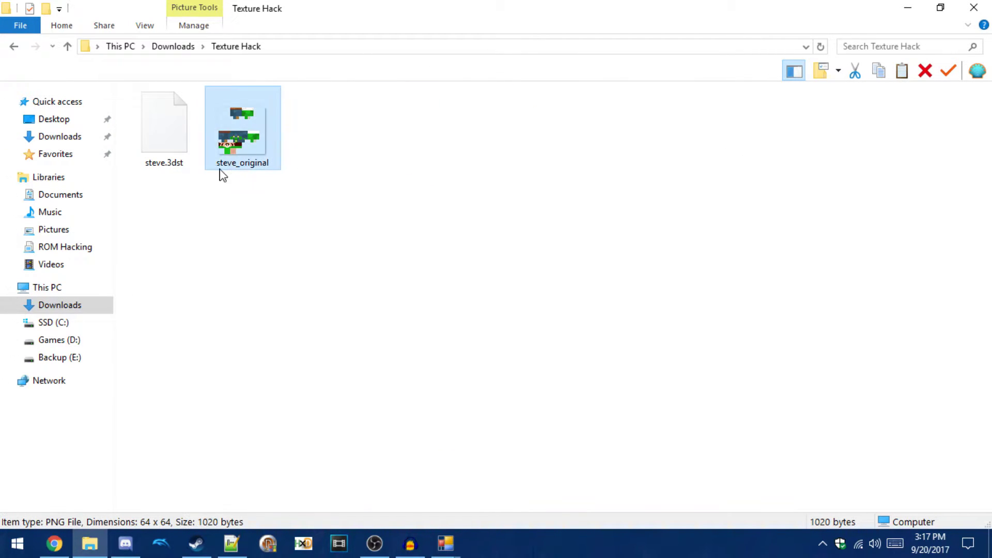
double_click(268, 122)
scroll(525, 323, "up", 2)
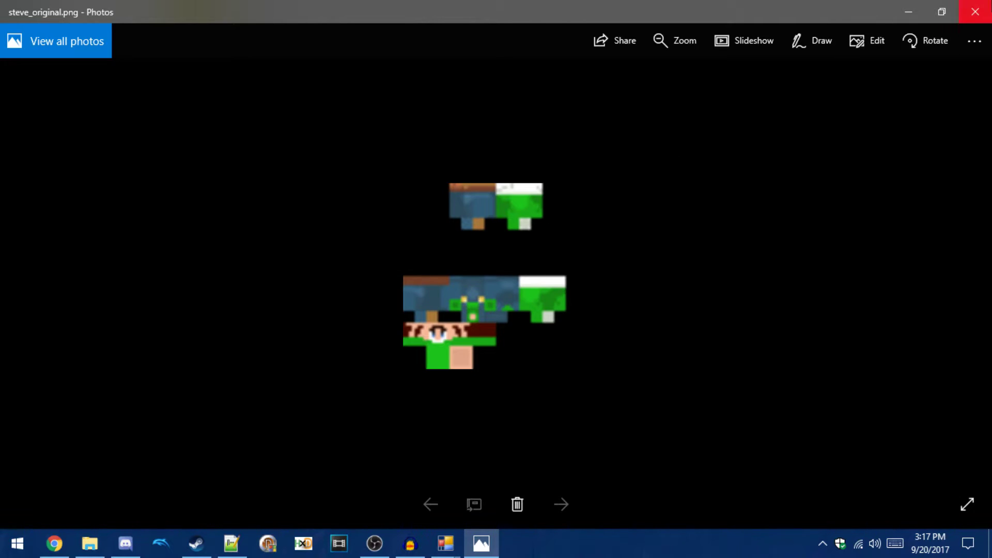
left_click(975, 11)
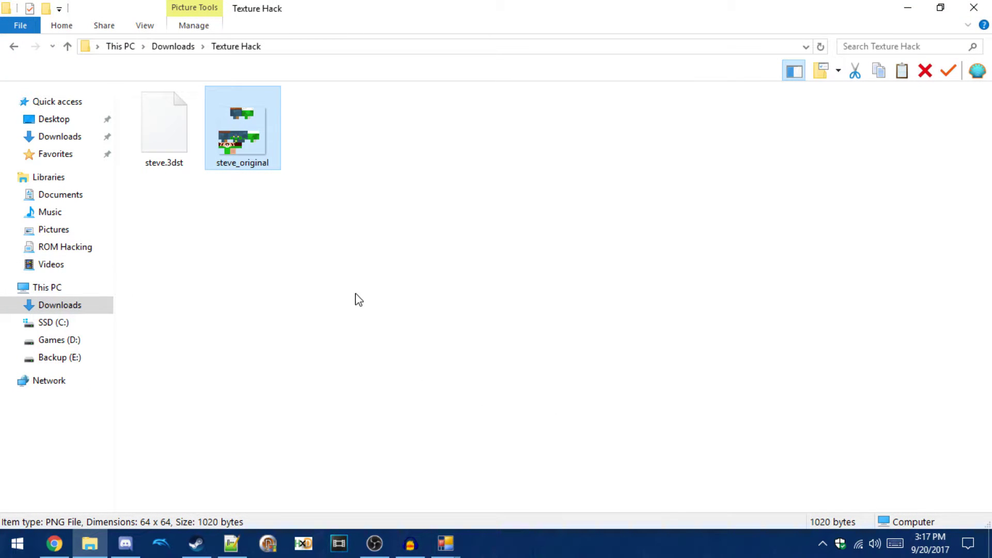
right_click(258, 149)
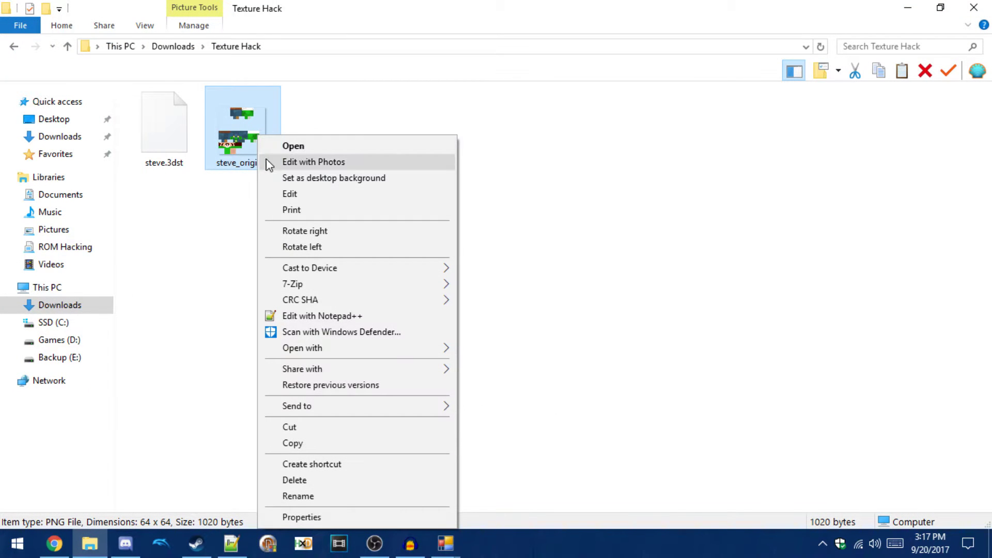
- Open steve_original.png in paint.net, zoom in, and choose Rectangle Select
left_click(292, 191)
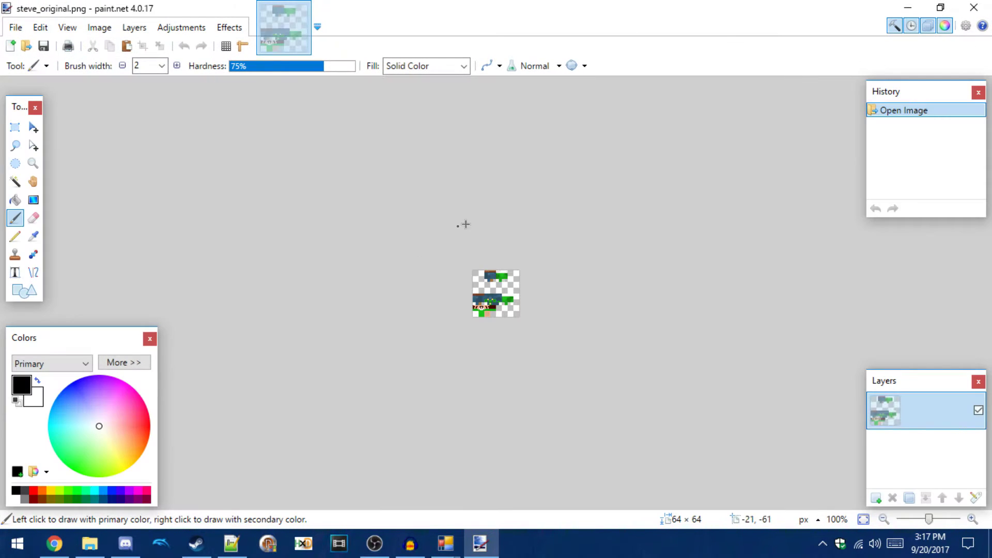
scroll(455, 248, "up", 4, "ctrl")
scroll(558, 233, "up", 5, "ctrl")
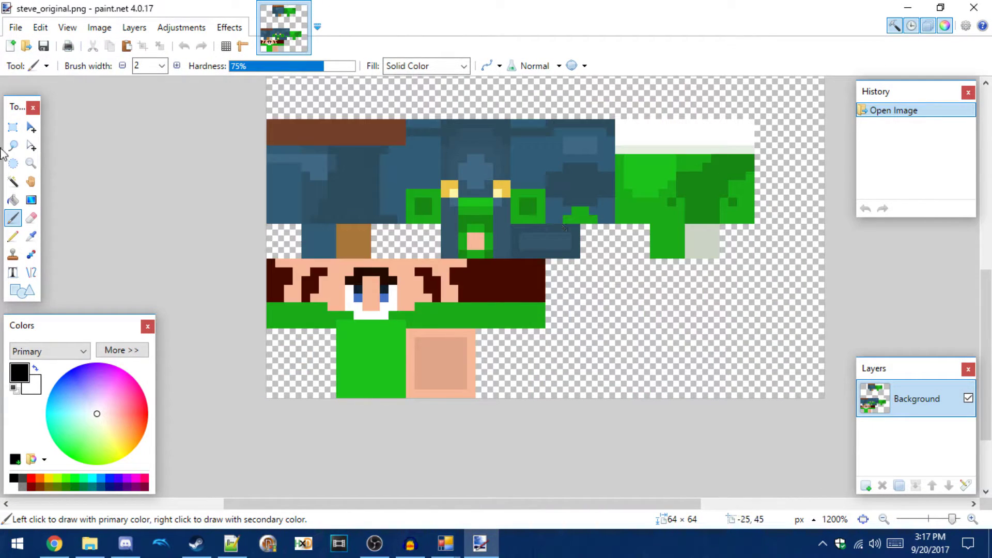
left_click(13, 127)
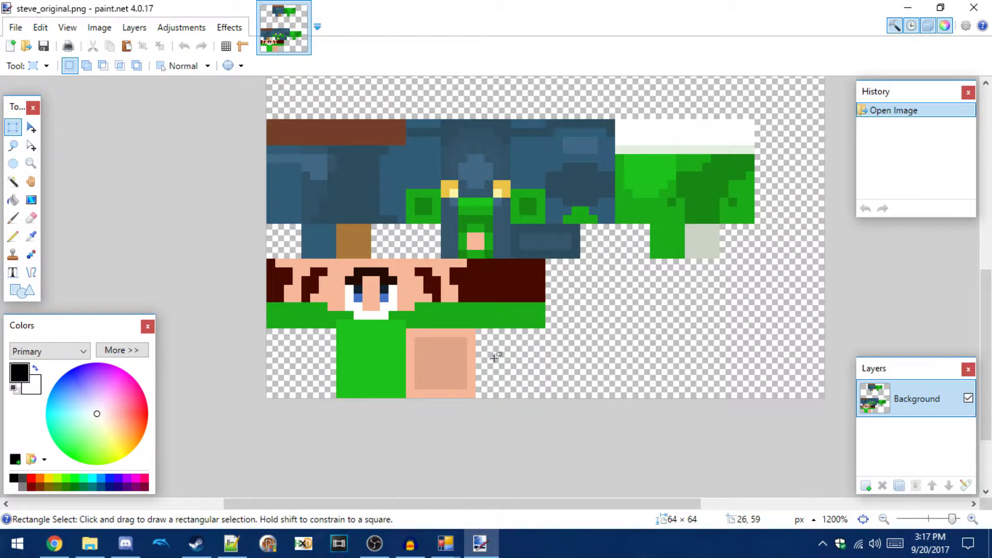
scroll(560, 478, "down", 1, "ctrl")
scroll(700, 305, "down", 1, "ctrl")
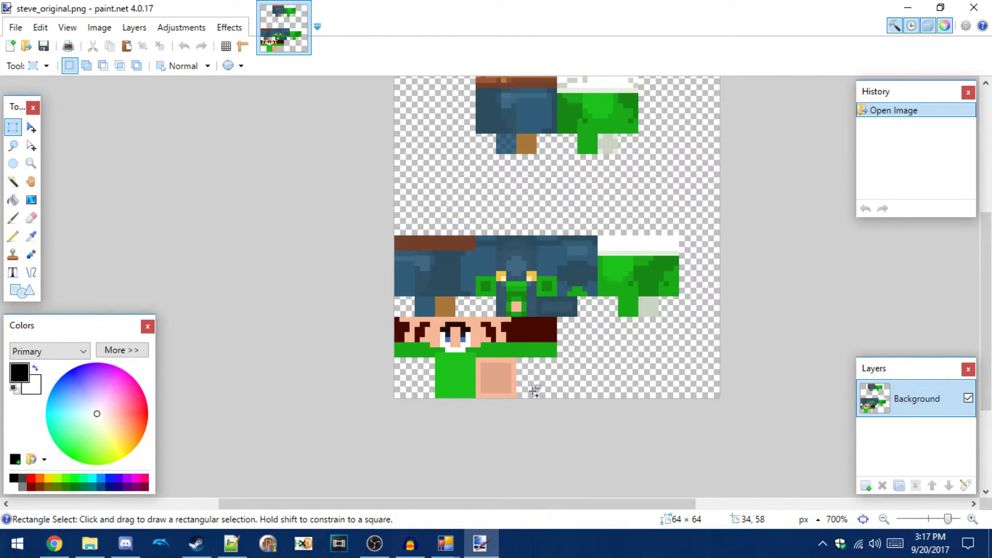
- Select the green shirt and sleeve areas with rectangle selections
scroll(493, 408, "up", 6, "ctrl")
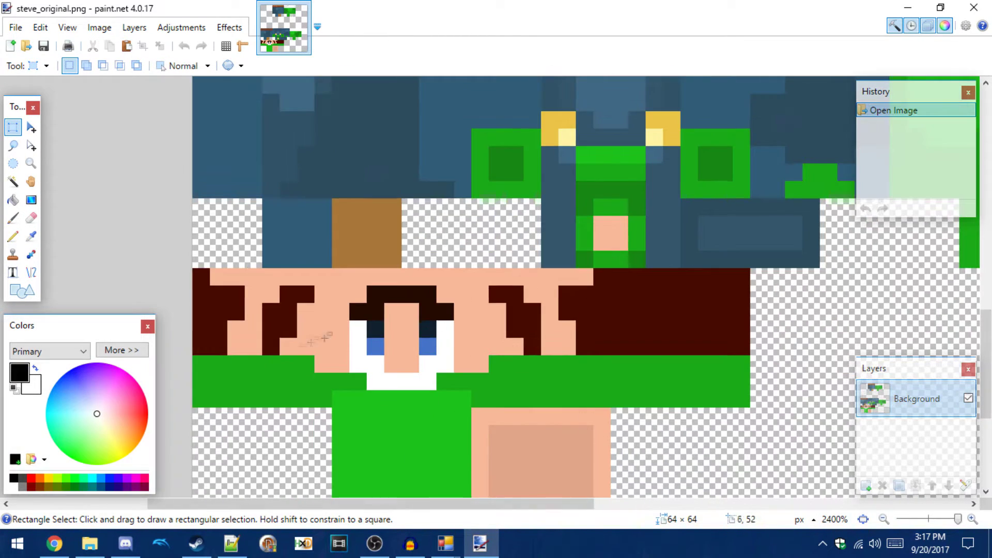
scroll(326, 337, "down", 2)
mouse_move(195, 270)
left_mouse_down()
mouse_move(365, 319)
mouse_move(425, 383)
left_mouse_up()
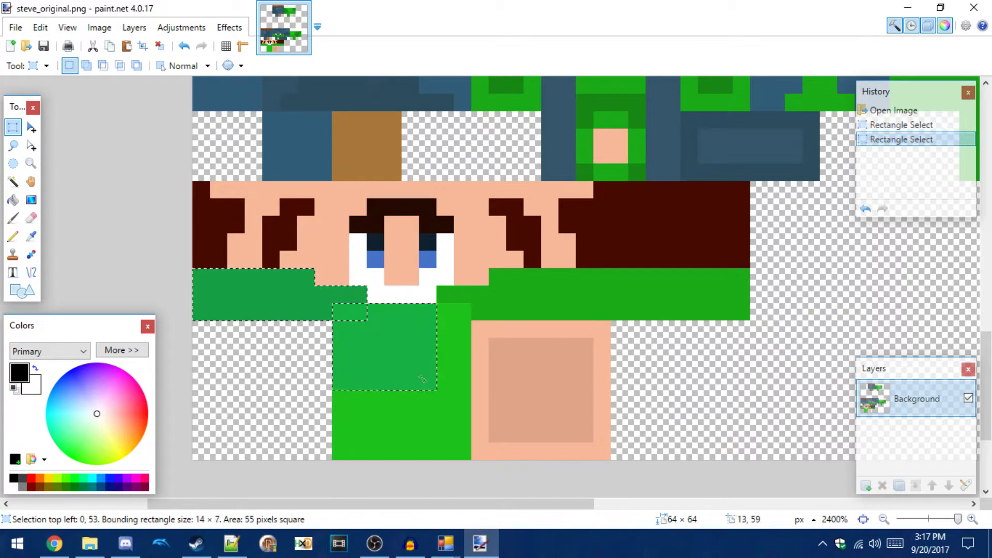
left_click_drag(334, 305, 470, 458, "ctrl")
left_click_drag(438, 287, 749, 319, "ctrl")
left_click_drag(490, 270, 749, 285, "ctrl")
- Add the green eye blocks, central column, small bump and upper green regions
scroll(473, 218, "up", 4)
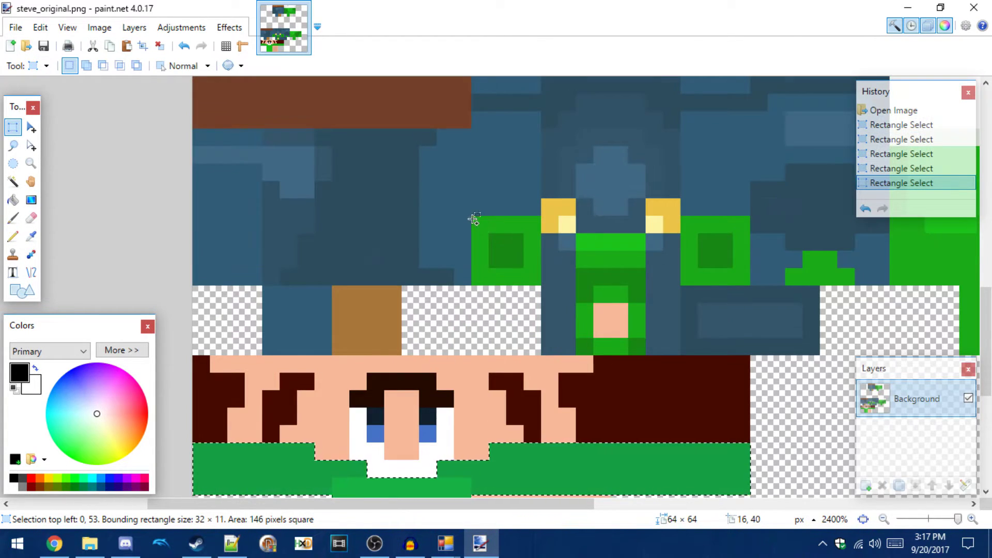
left_click_drag(473, 218, 540, 284, "ctrl")
left_click_drag(579, 236, 626, 347, "ctrl")
left_click_drag(682, 218, 747, 284, "ctrl")
left_click_drag(803, 253, 853, 284, "ctrl")
scroll(723, 290, "down", 3, "ctrl")
left_click_drag(511, 221, 675, 297, "ctrl")
scroll(620, 305, "up", 3, "ctrl")
scroll(657, 224, "down", 5, "ctrl")
scroll(658, 224, "up", 4, "ctrl")
left_click_drag(449, 150, 690, 266, "ctrl")
scroll(528, 400, "down", 5, "ctrl")
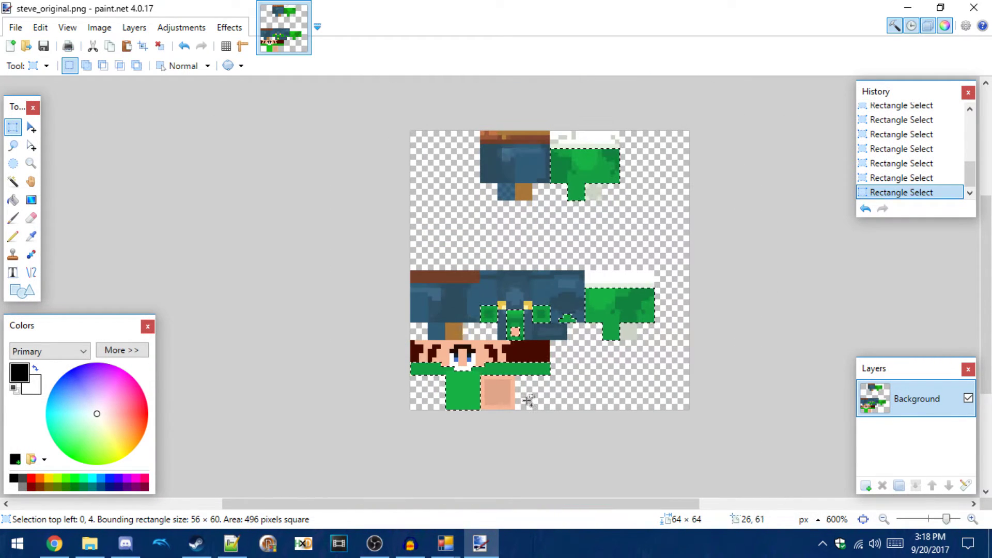
scroll(528, 399, "up", 3, "ctrl")
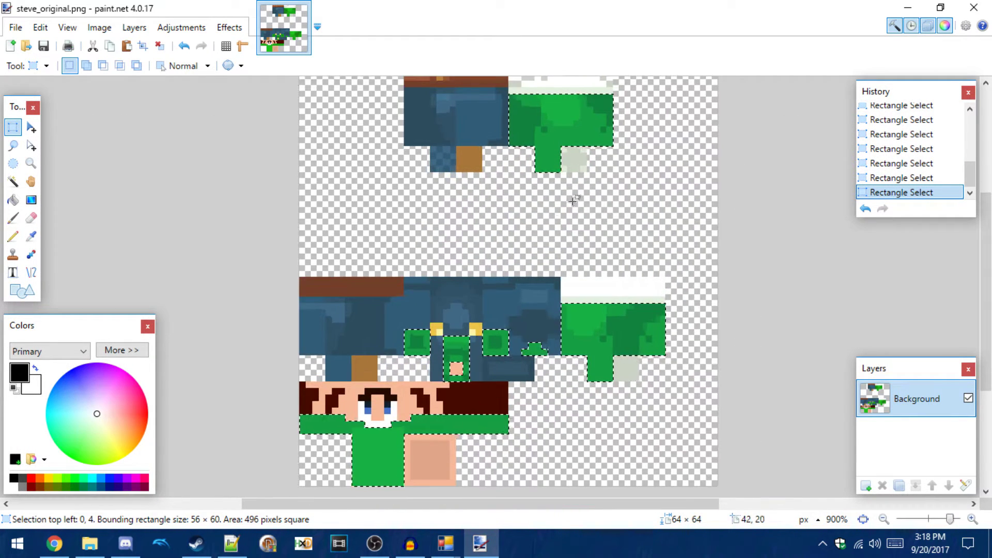
- Recolour the selected greens with Hue/Saturation at hue 65, then deselect
left_click(178, 28)
left_click(217, 109)
left_click_drag(470, 190, 782, 203)
left_click_drag(765, 238, 790, 248)
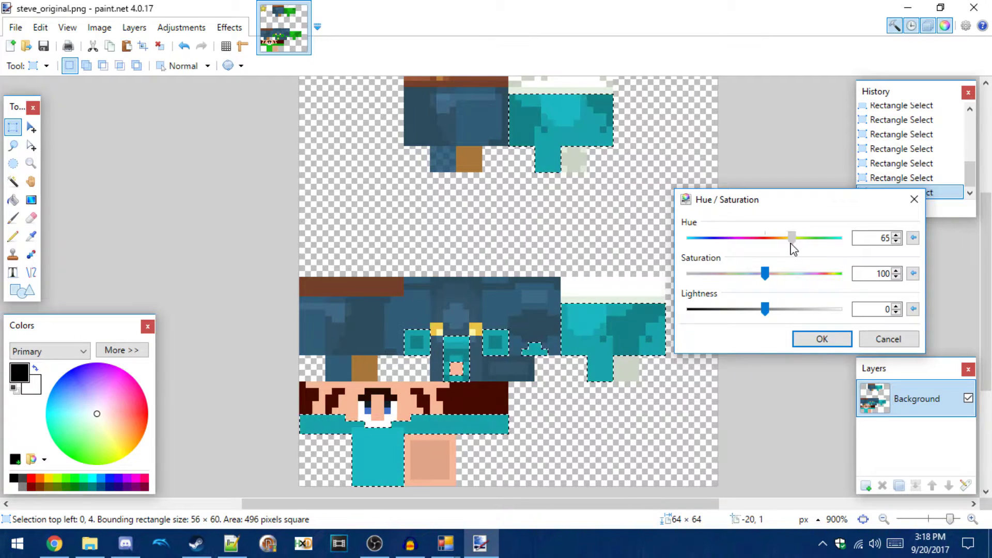
left_click(825, 334)
key("ctrl+d")
scroll(621, 177, "down", 3, "ctrl")
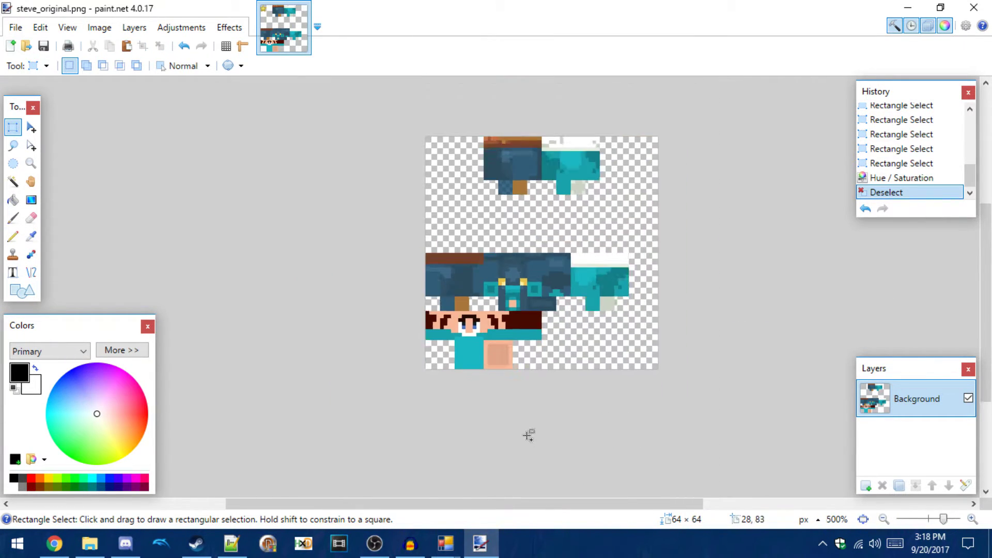
- Start Save As in paint.net and browse to the Downloads > Texture Hack folder
scroll(599, 196, "up", 1, "ctrl")
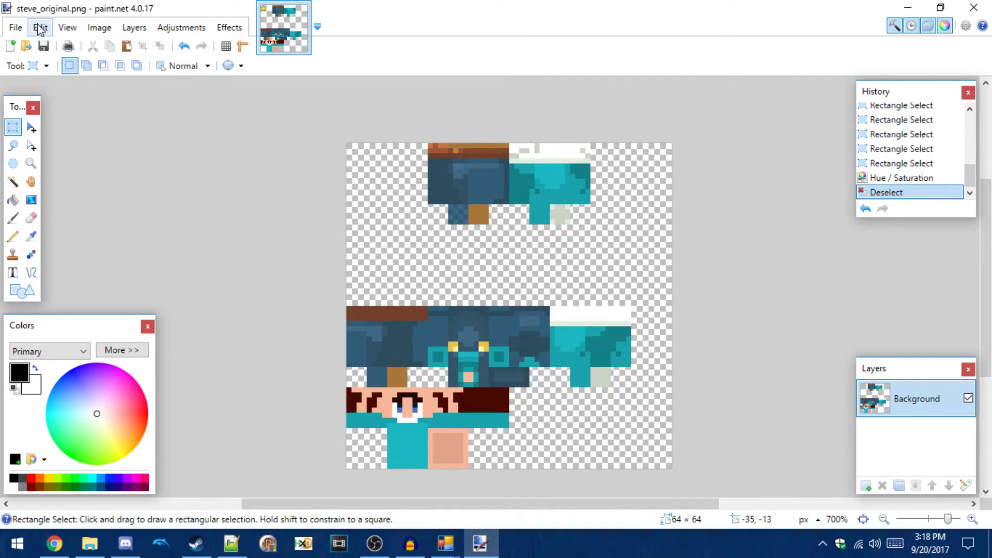
left_click(15, 28)
left_click(71, 147)
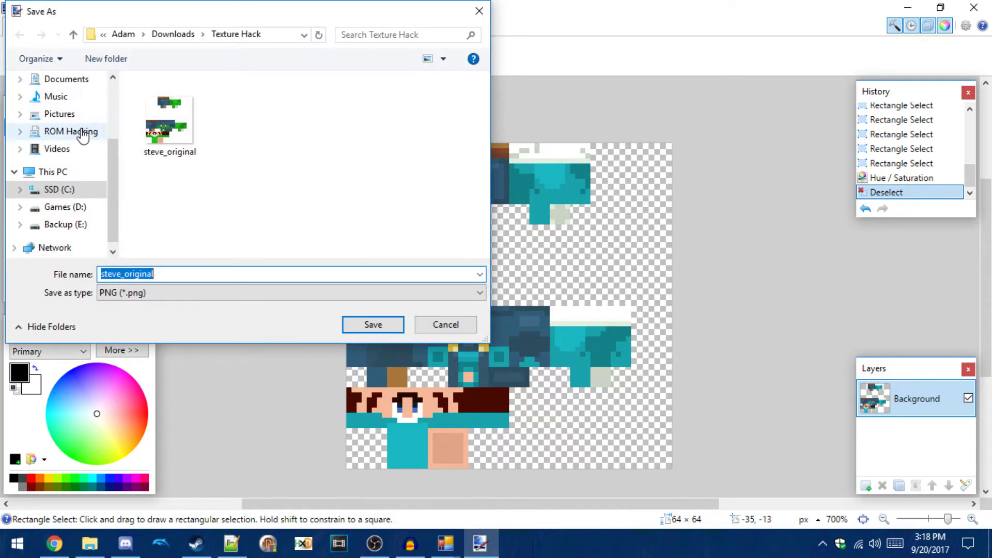
left_click(66, 125)
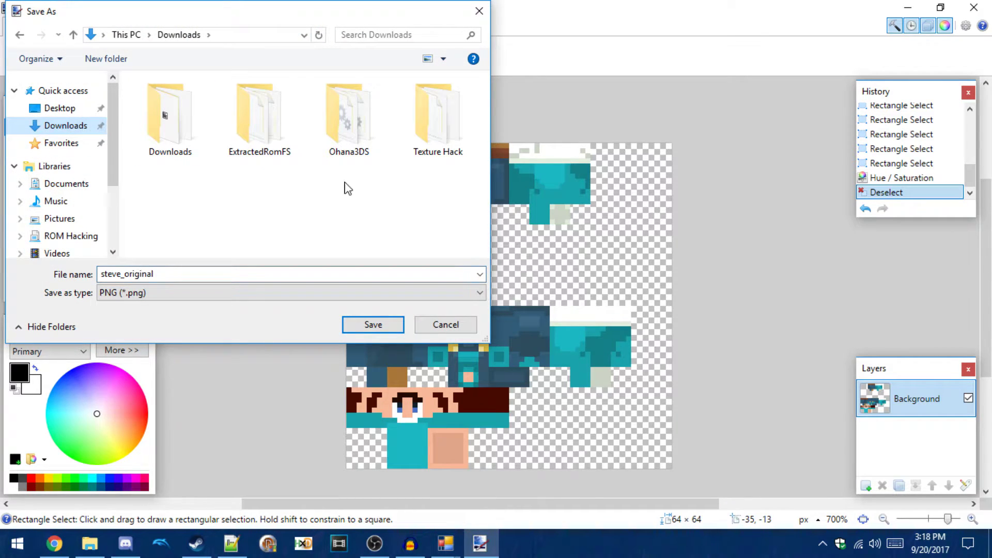
double_click(448, 138)
- Name the file steve_new, keep PNG format, and save with the default PNG settings
left_click(178, 275)
left_click_drag(178, 274, 123, 275)
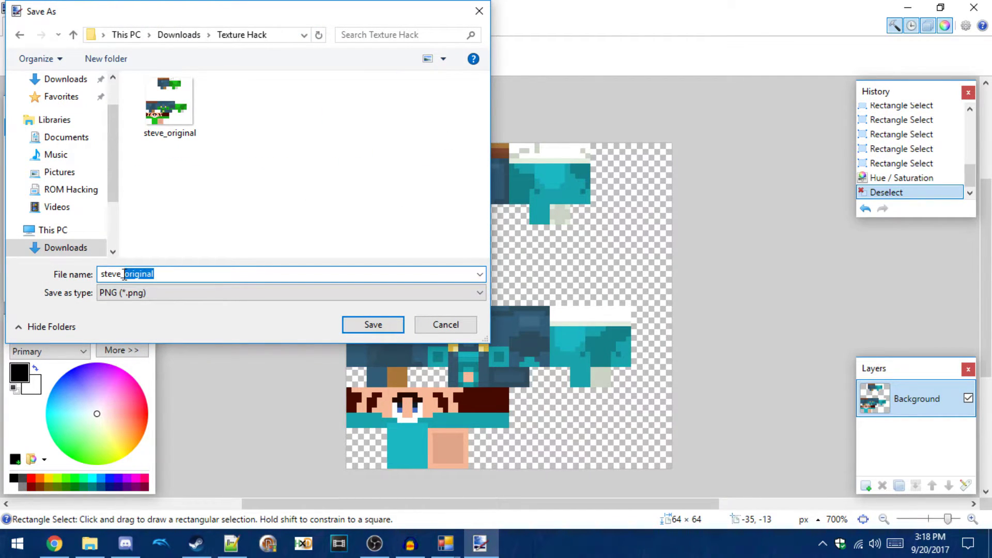
type("new")
left_click(164, 293)
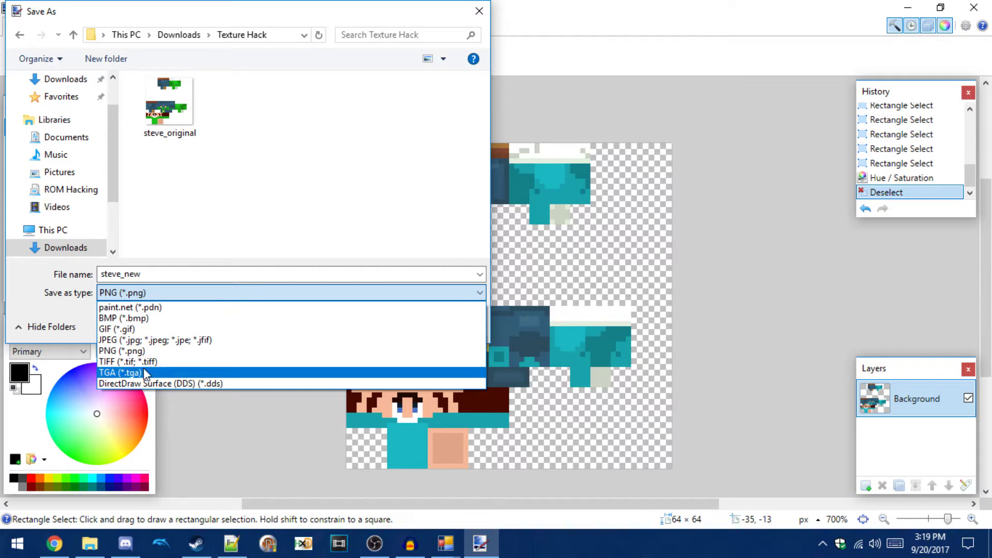
left_click(145, 351)
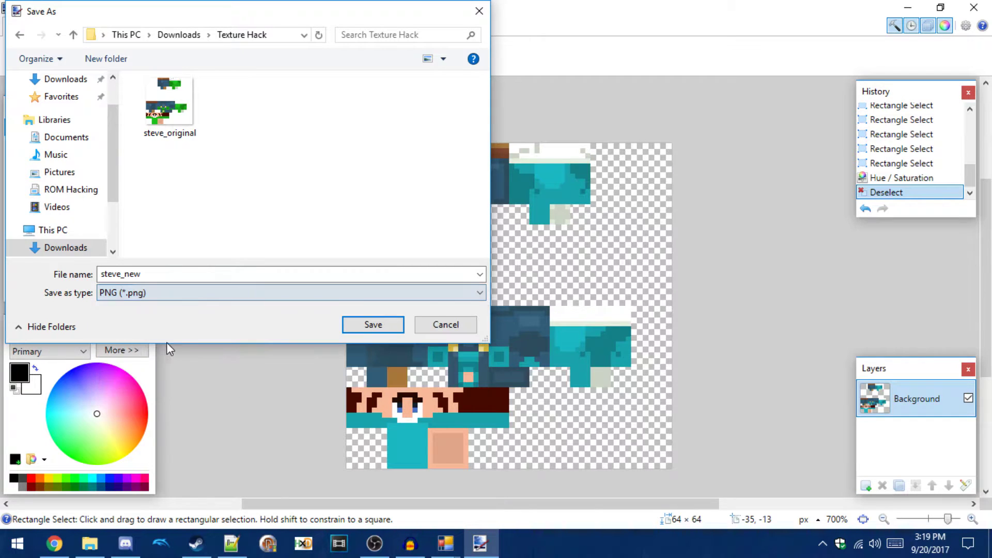
left_click(445, 548)
left_click(256, 237)
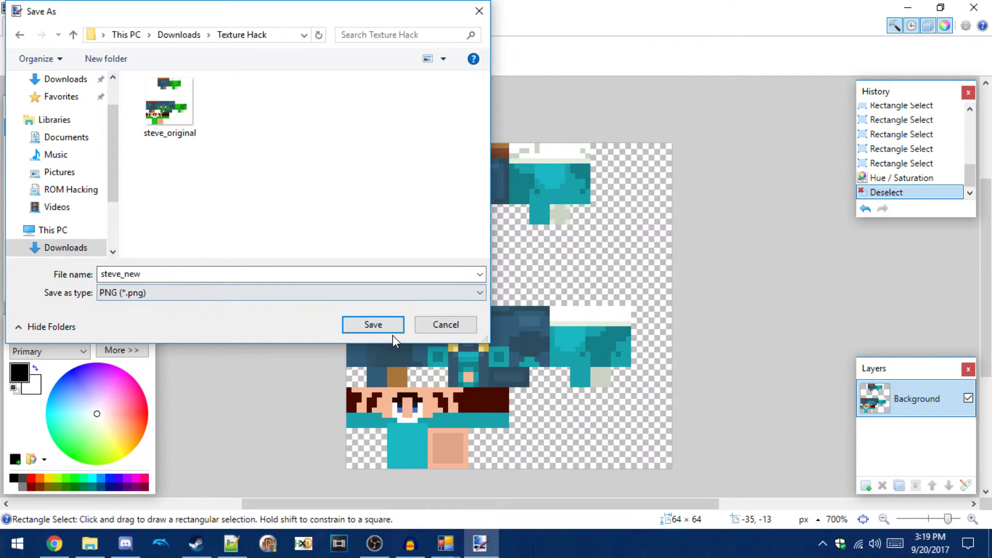
left_click(380, 329)
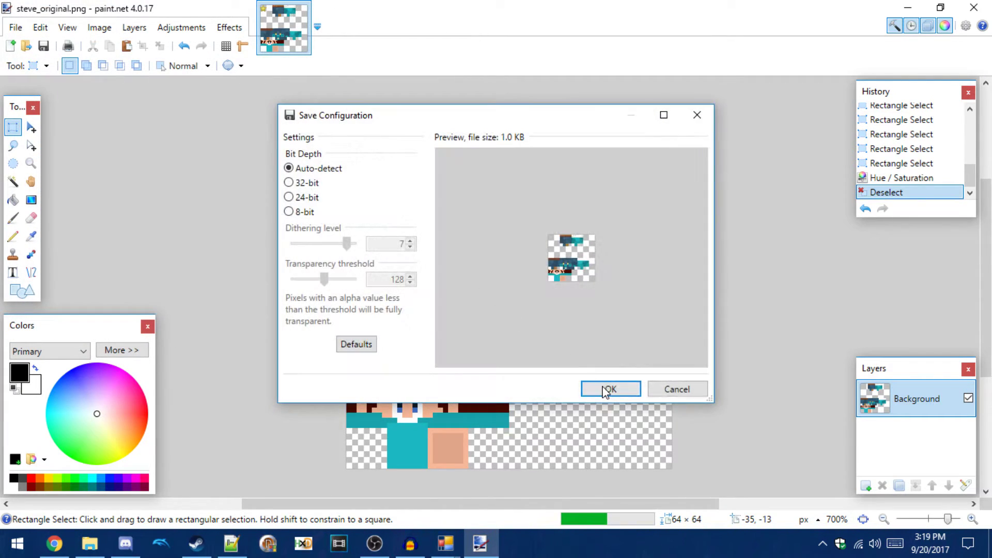
left_click(607, 388)
- Open steve_new in Photos and flip between it and steve_original to compare
left_click(90, 543)
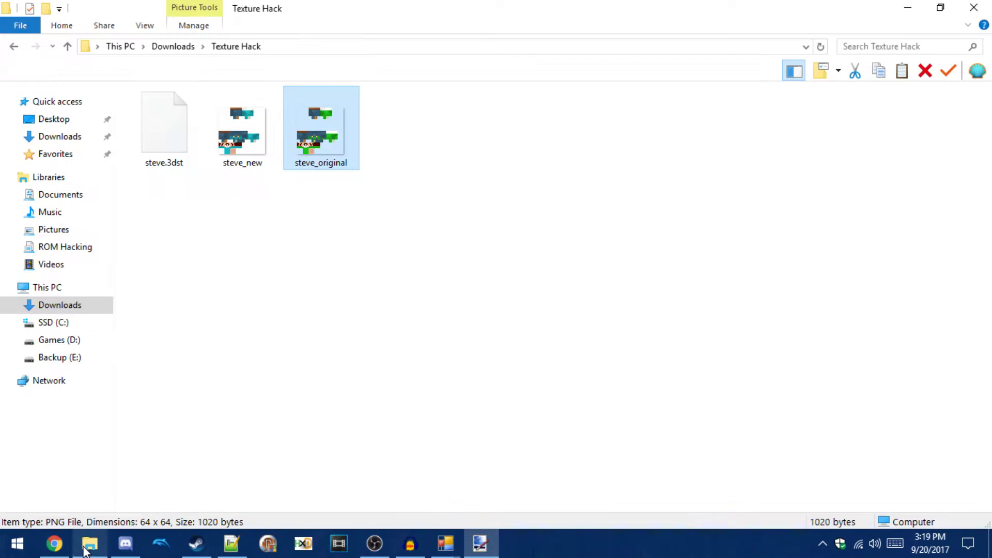
left_click(261, 158)
double_click(250, 152)
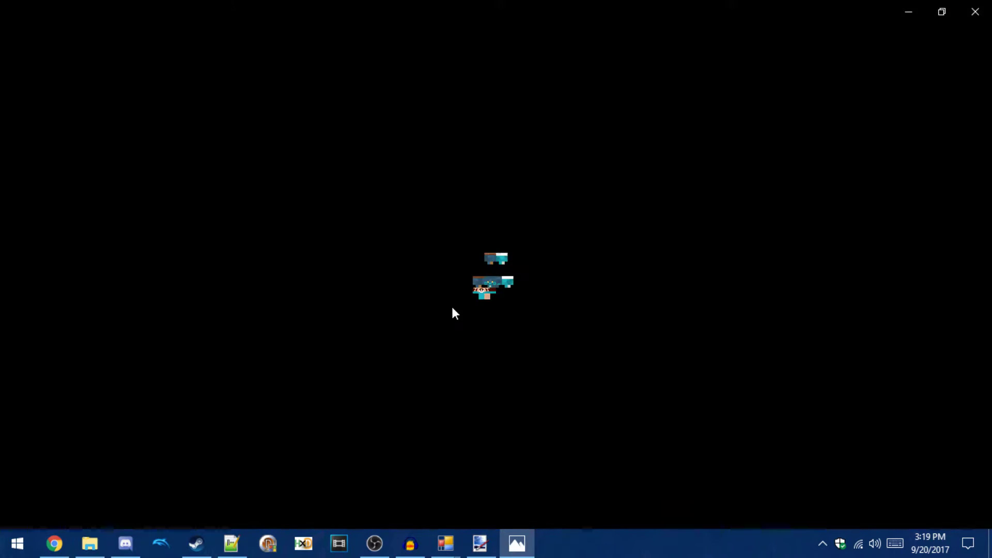
key("Right")
key("Left")
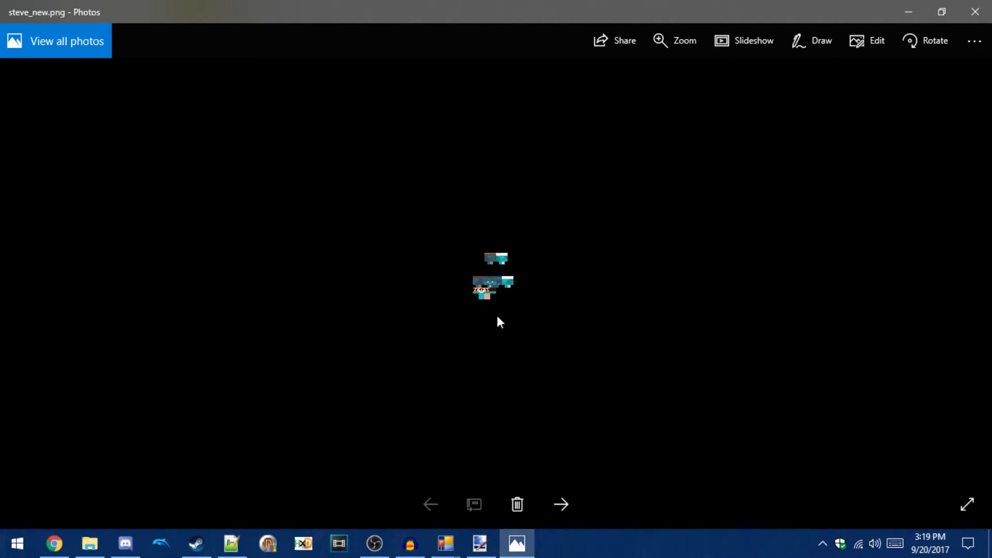
key("Right")
key("Left")
key("Right")
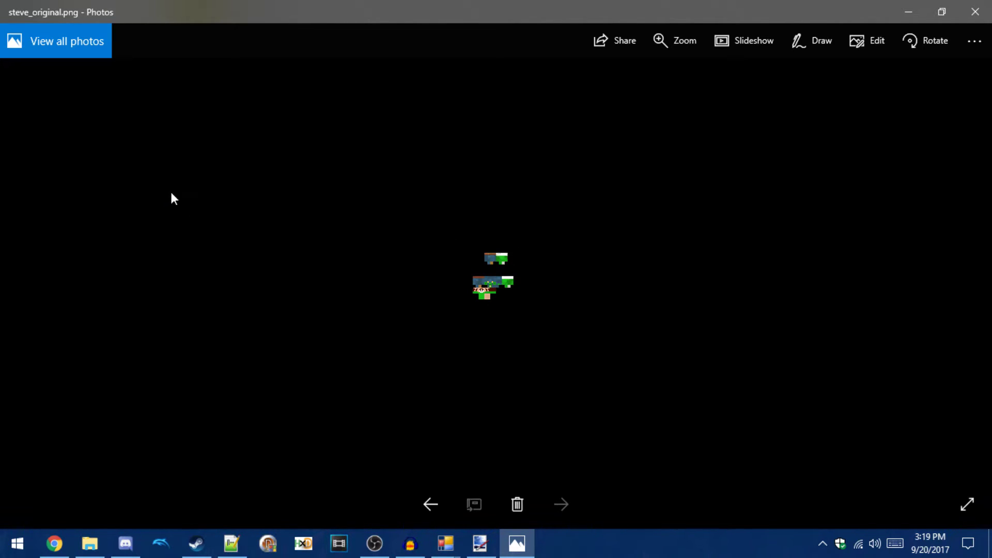
- Close the photo viewer and reselect steve_new in the Texture Hack folder
left_click(974, 12)
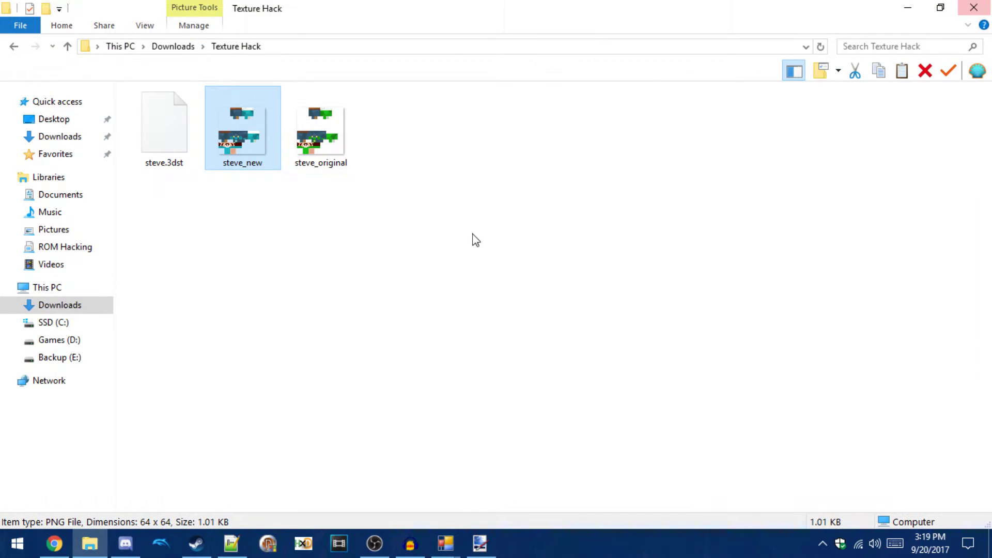
left_click(323, 152)
key("Left")
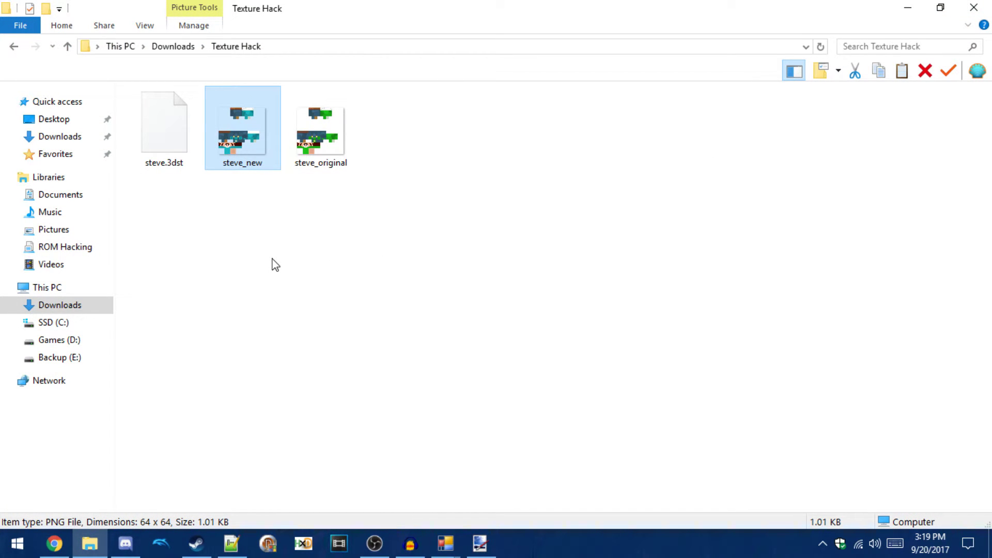
- Replace the steve texture with steve_new from Downloads > Texture Hack
mouse_move(446, 543)
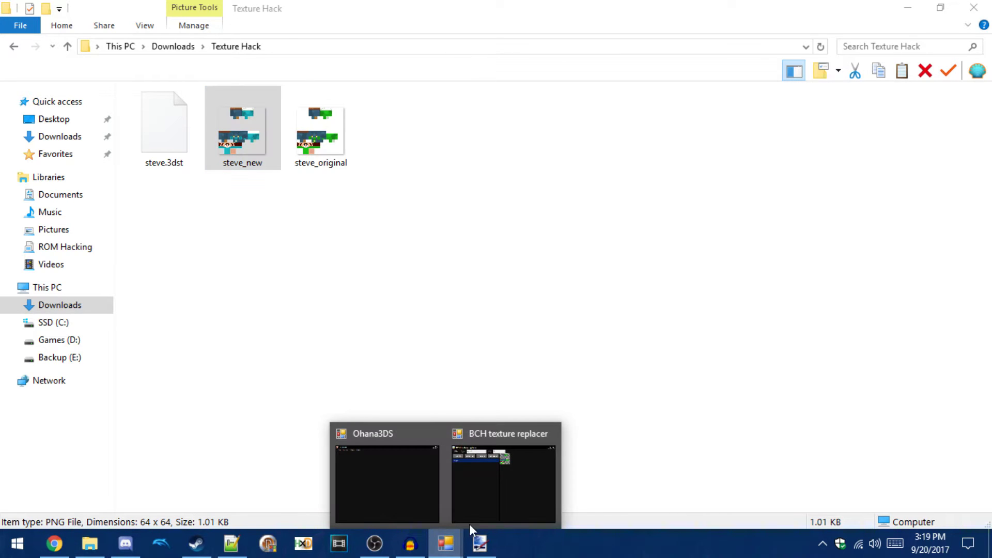
left_click(476, 520)
left_click_drag(280, 102, 303, 113)
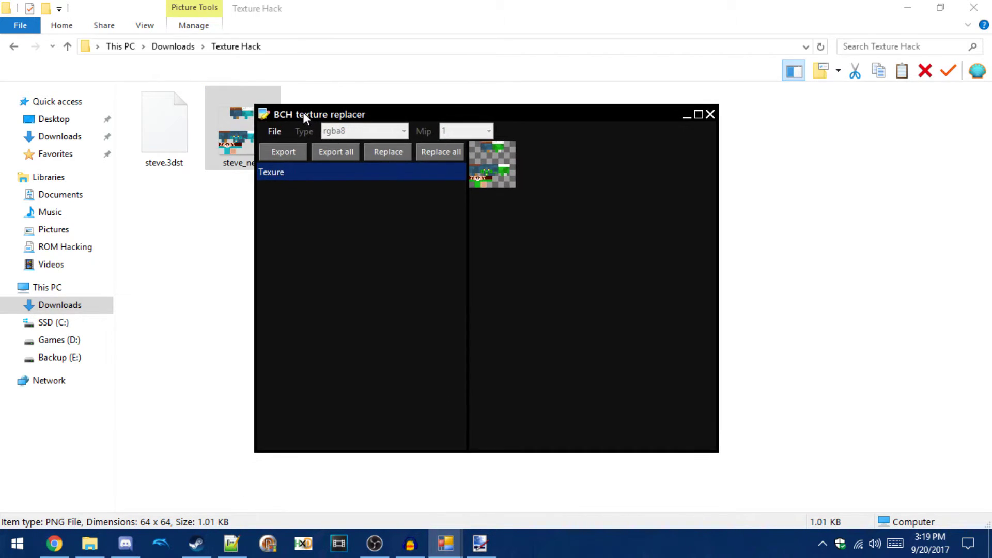
left_click(388, 156)
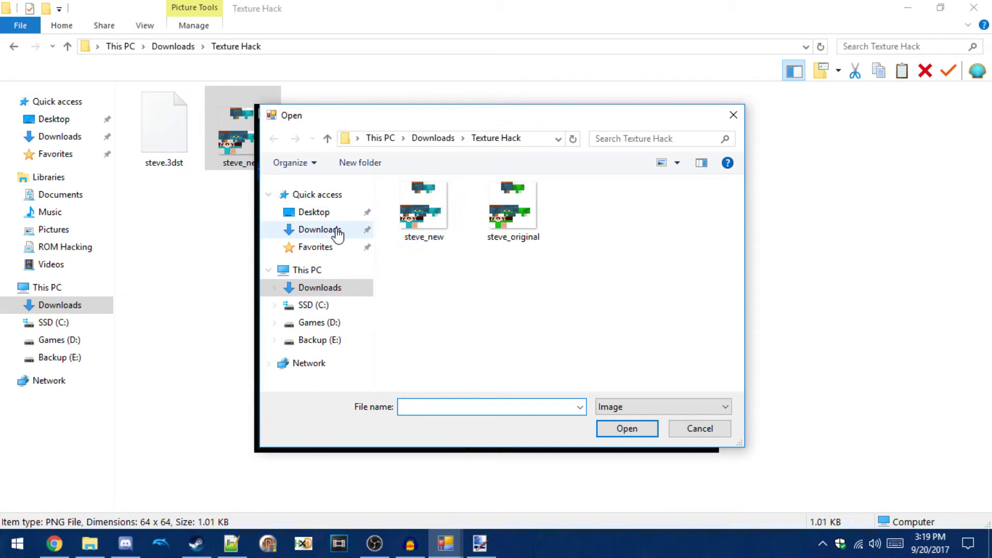
left_click(337, 233)
double_click(664, 247)
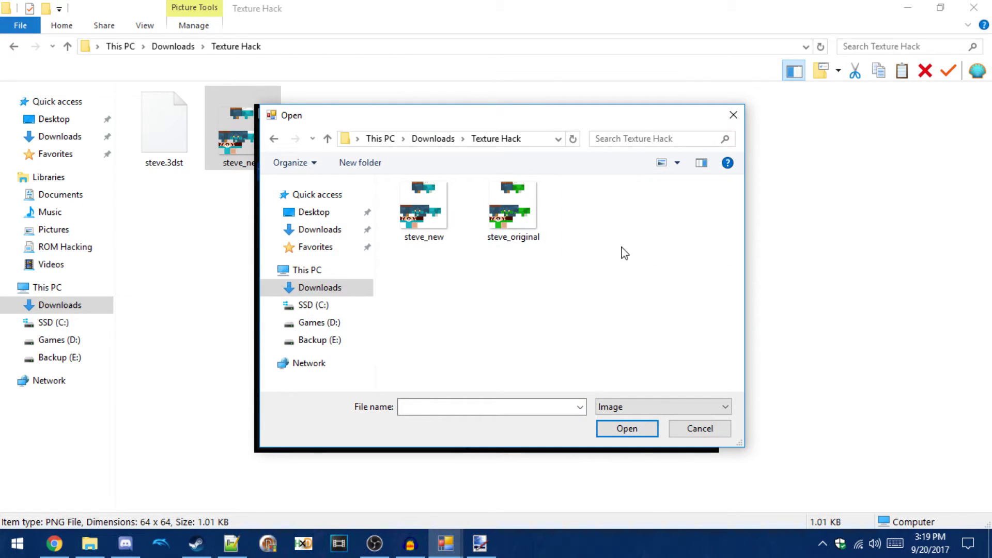
left_click(441, 248)
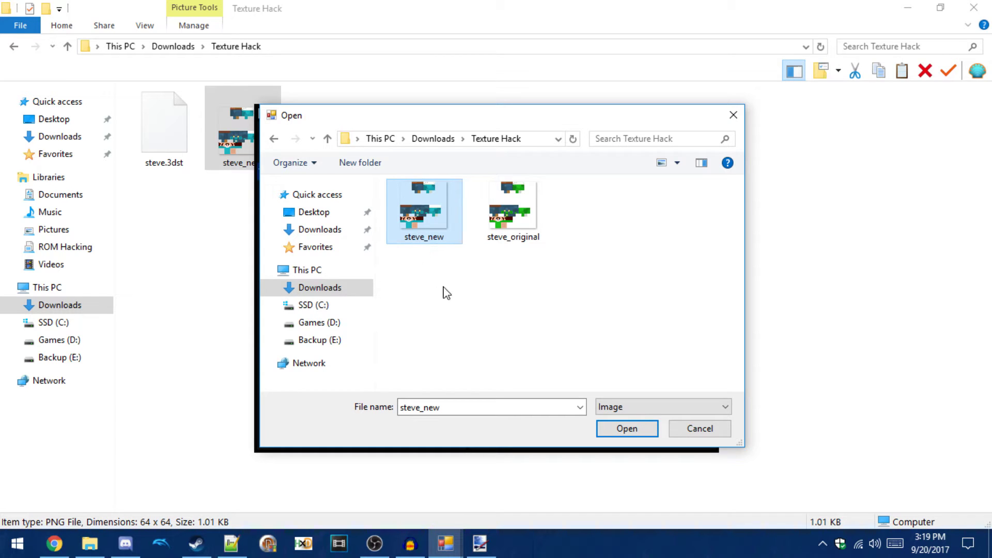
left_click(628, 427)
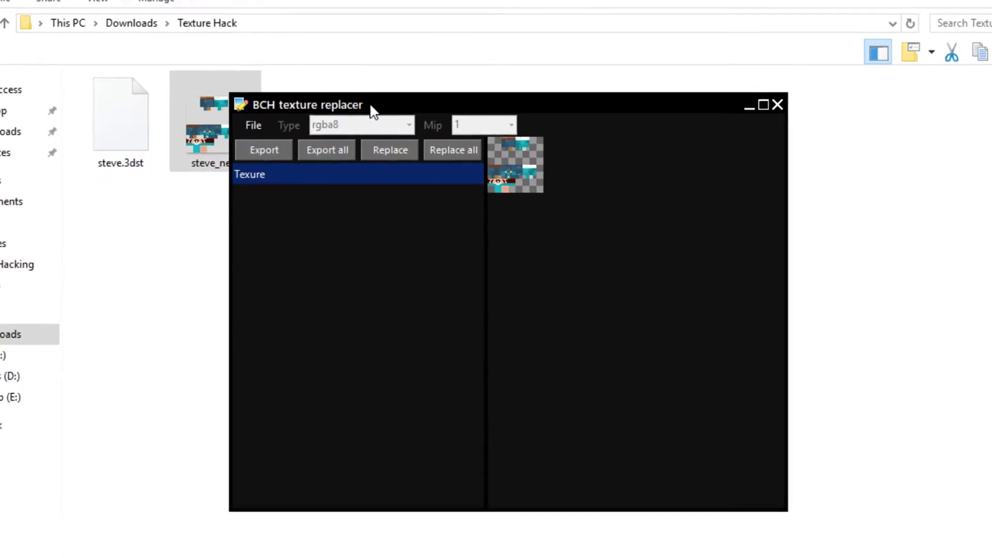
- Save the modified steve texture file and dismiss the confirmation
left_click_drag(372, 109, 565, 115)
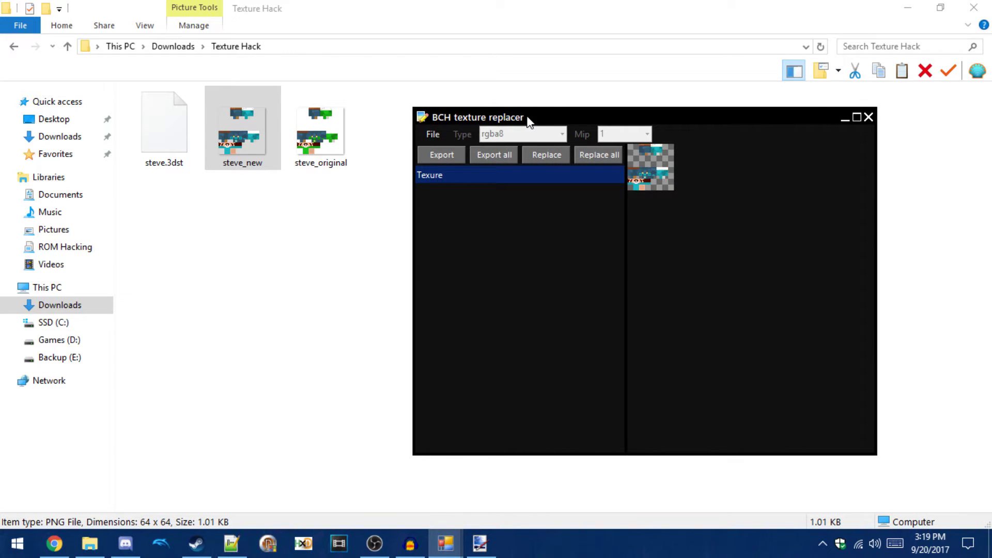
left_click(433, 134)
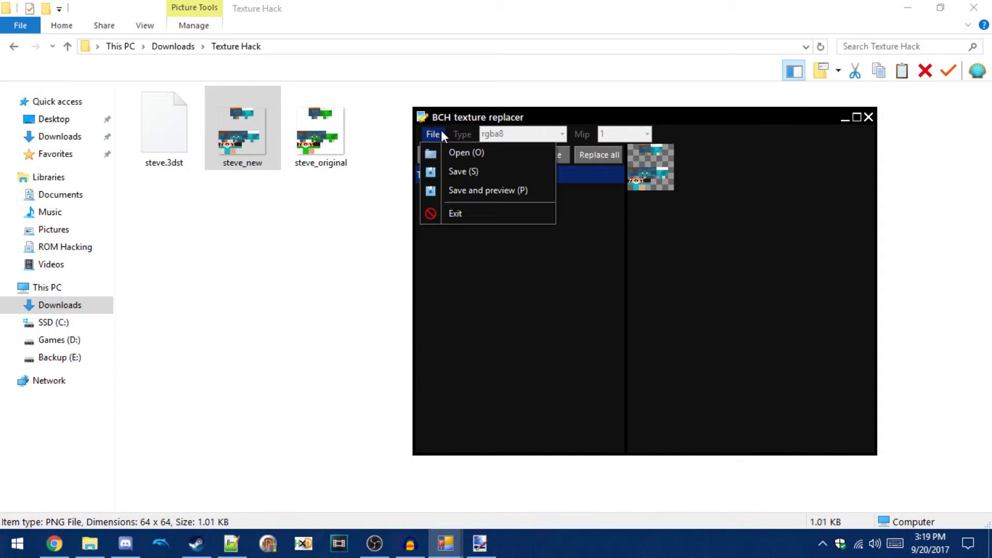
left_click(482, 174)
left_click(517, 325)
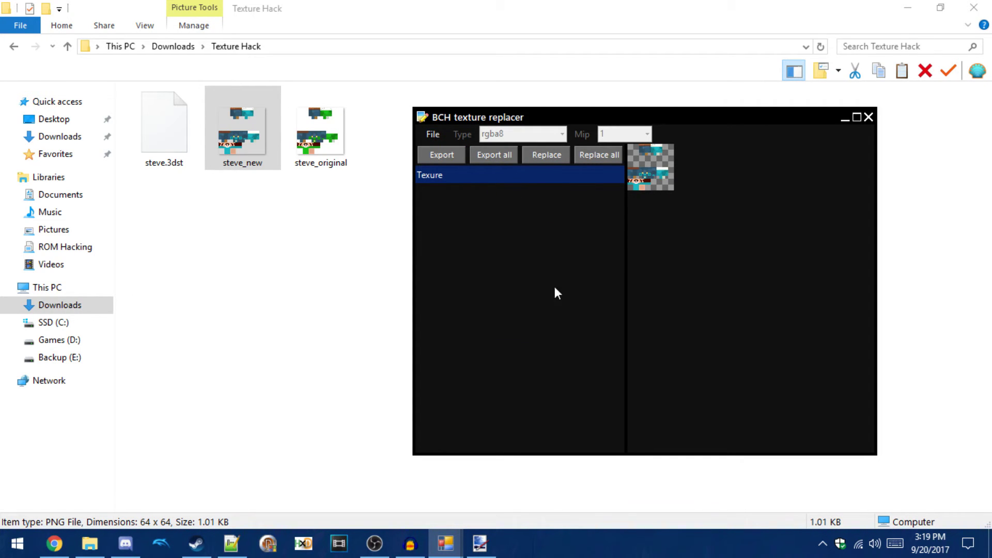
- Close BCH texture replacer and Ohana3DS, then select steve.3dst in Texture Hack
left_click(869, 117)
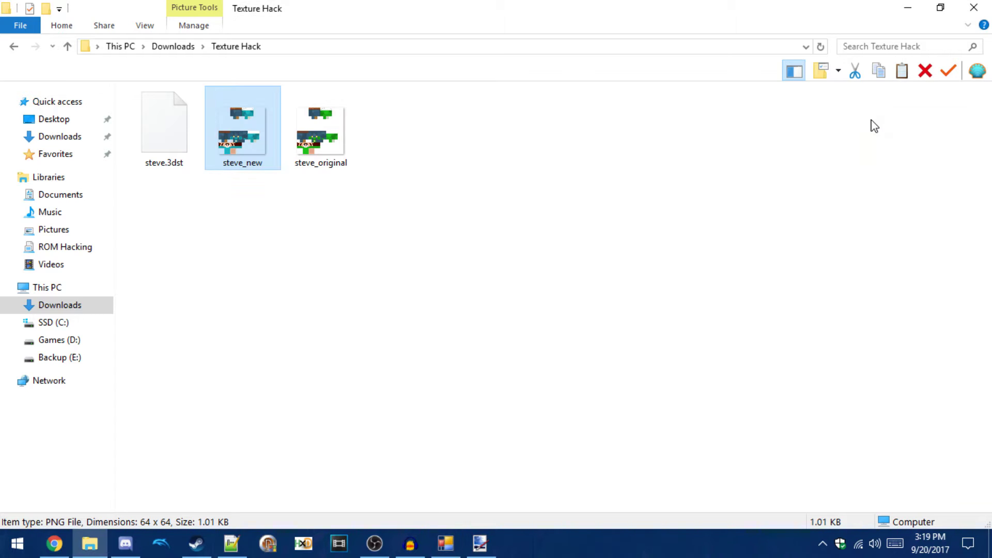
left_click(445, 544)
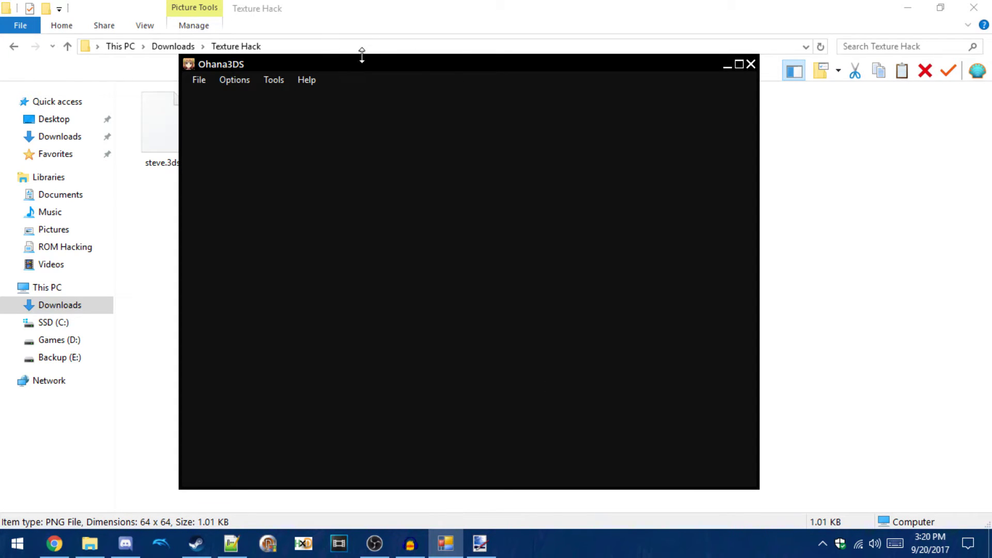
left_click(750, 64)
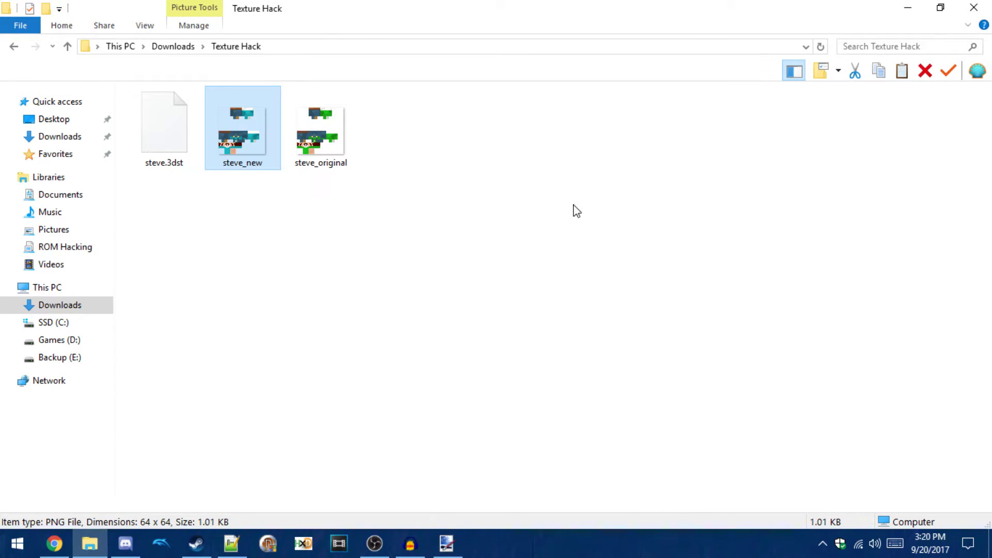
left_click(177, 162)
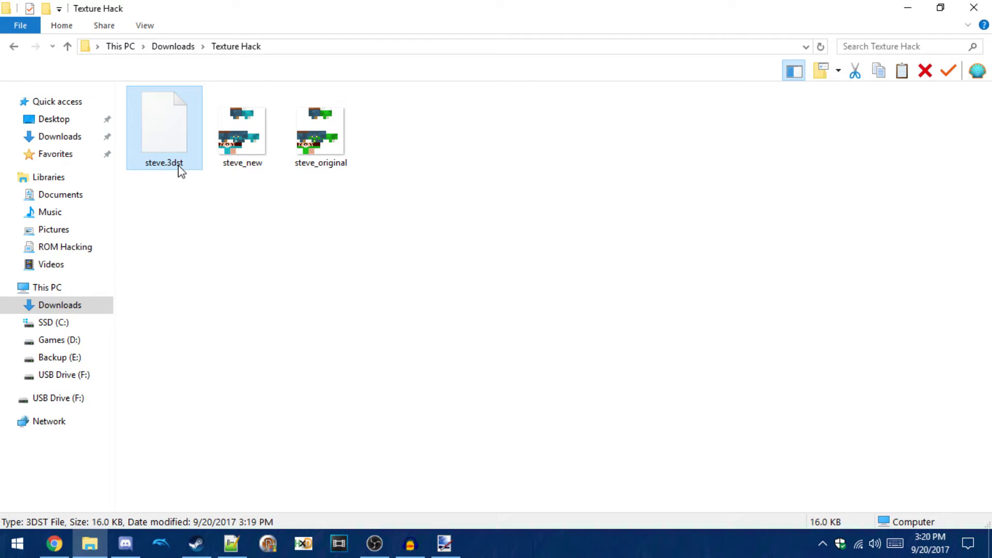
right_click(156, 155)
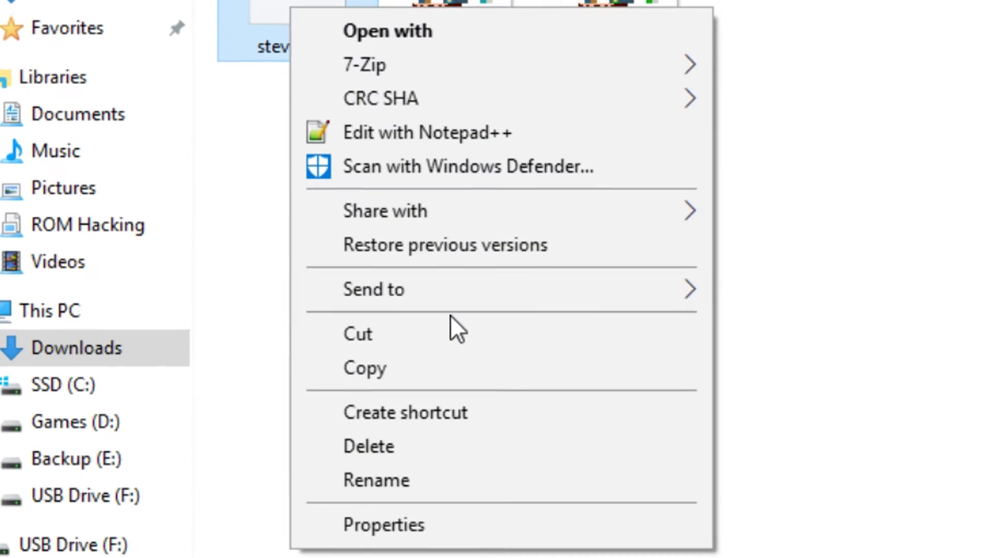
left_click(230, 315)
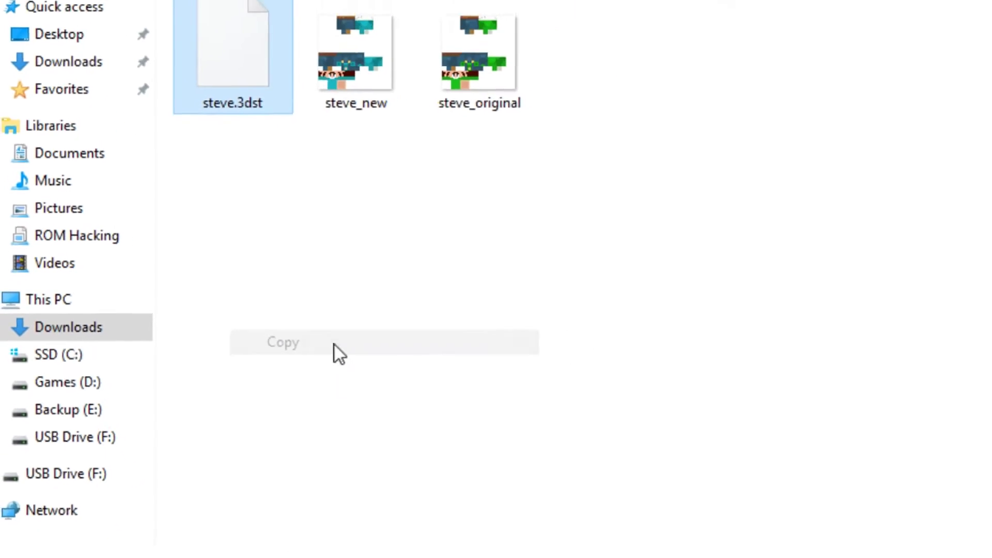
left_click(66, 474)
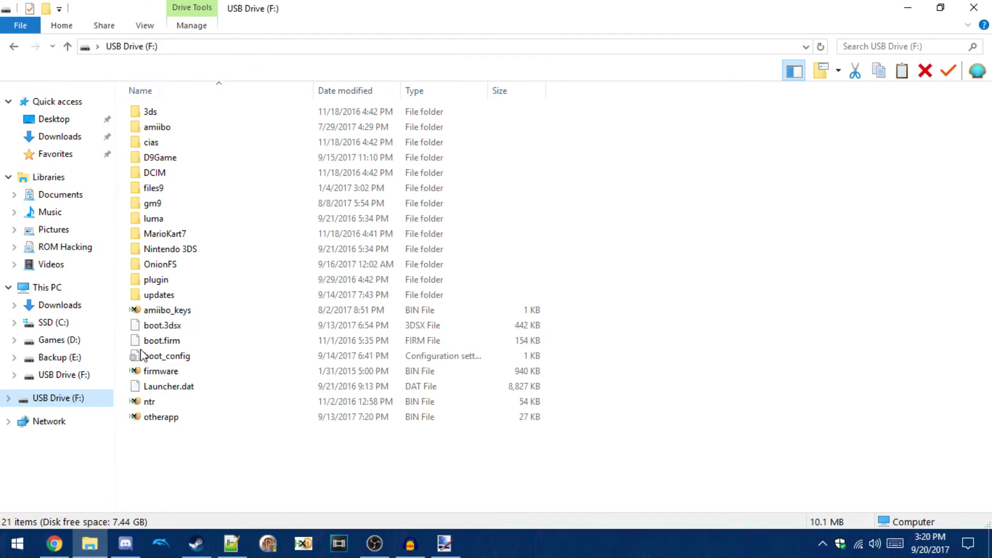
double_click(178, 264)
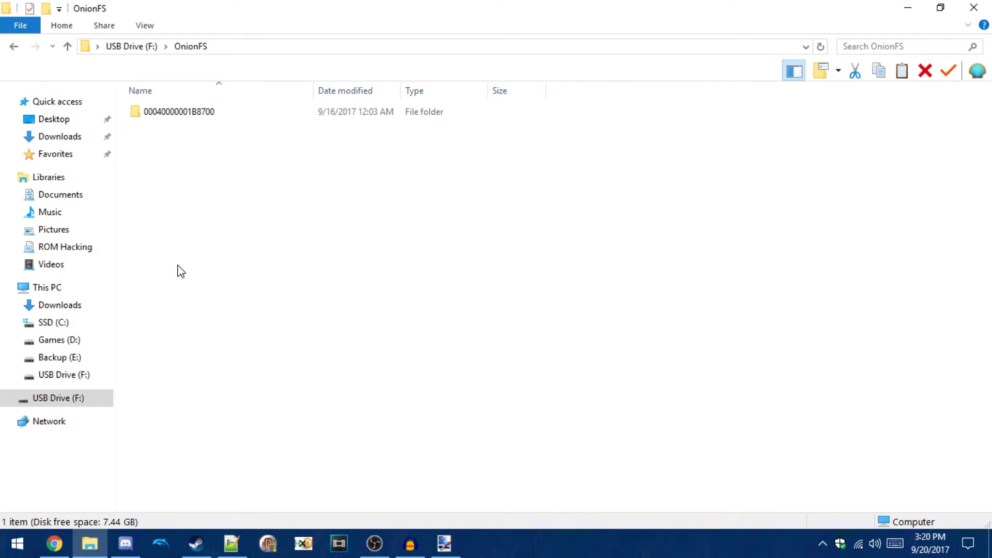
double_click(228, 117)
double_click(228, 116)
double_click(227, 116)
double_click(228, 116)
double_click(228, 116)
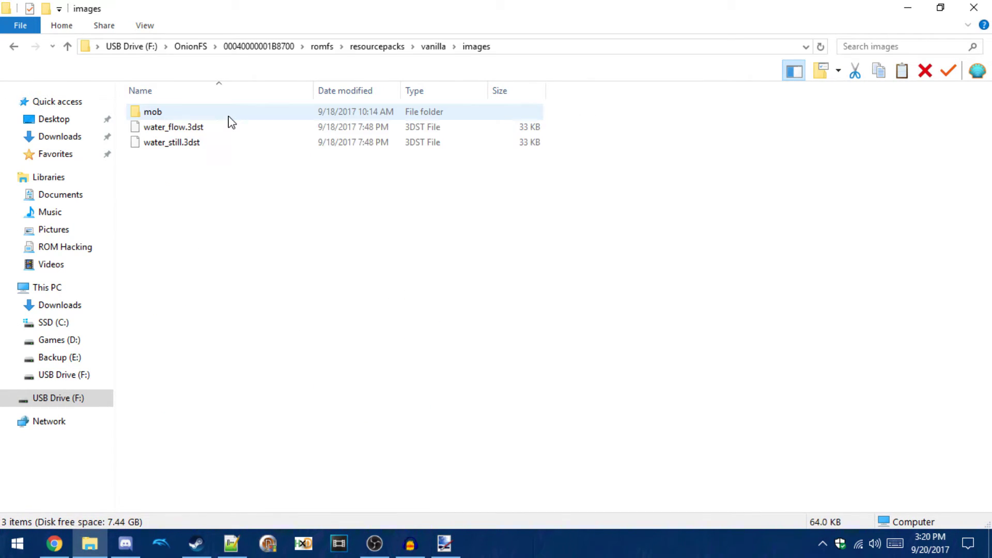
double_click(188, 115)
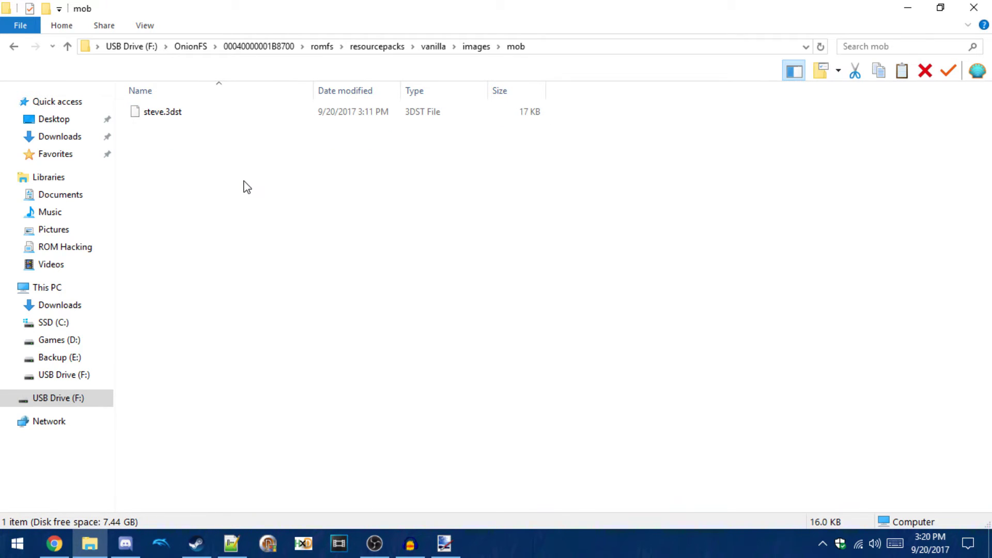
- Paste steve.3dst into the mob folder, replacing the existing copy
right_click(272, 168)
left_click(325, 269)
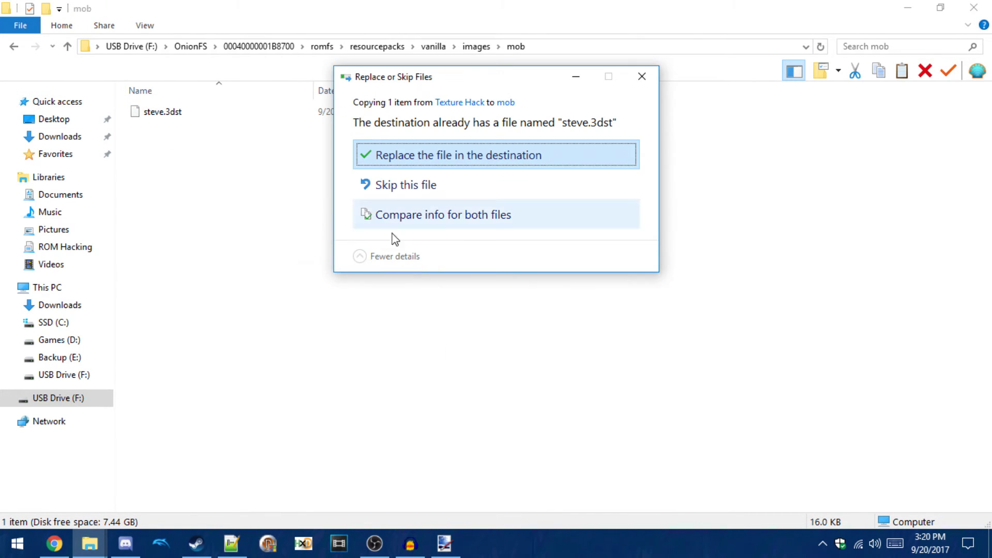
left_click(449, 154)
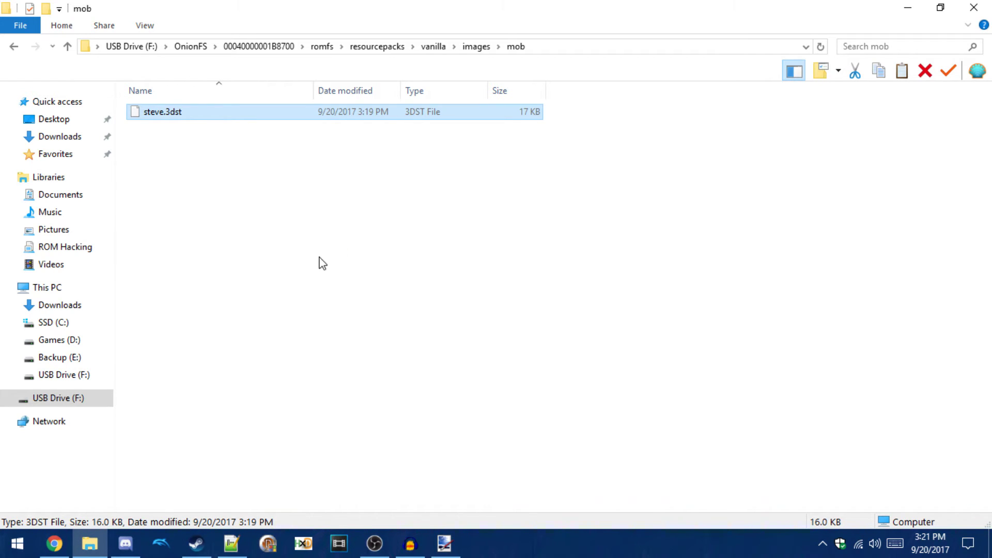
left_click(87, 399)
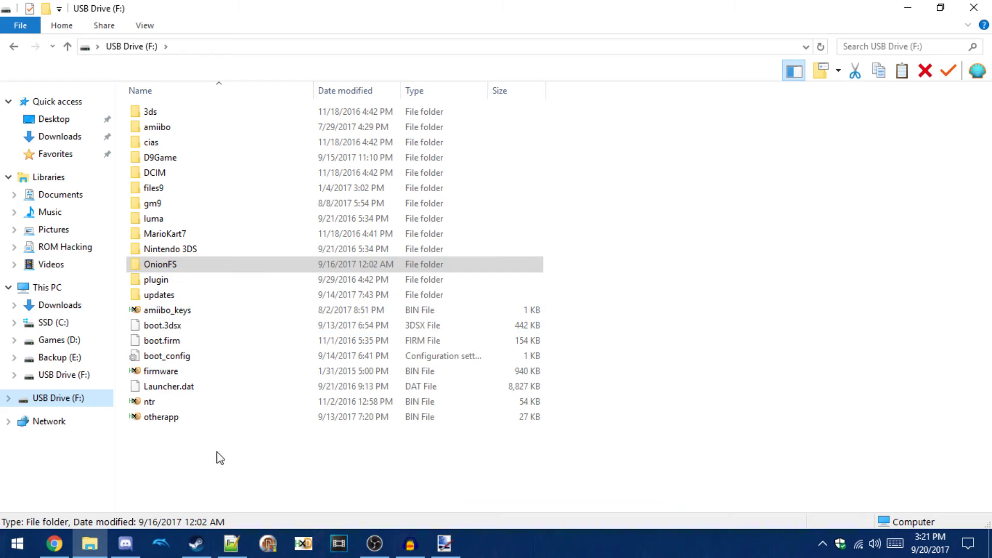
- Eject the SD card drive, then launch Minecraft from the 3DS home menu
right_click(87, 400)
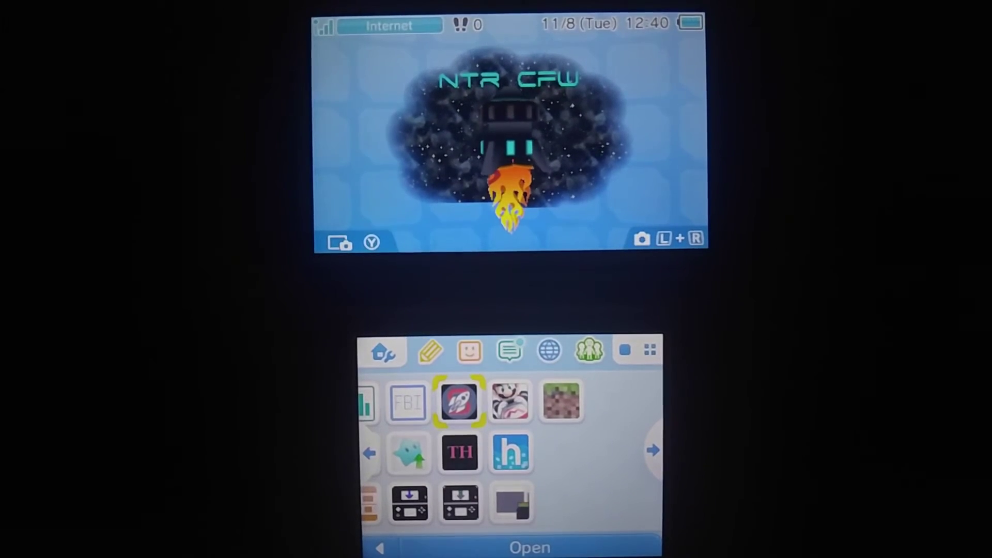
left_click(510, 401)
left_click(562, 401)
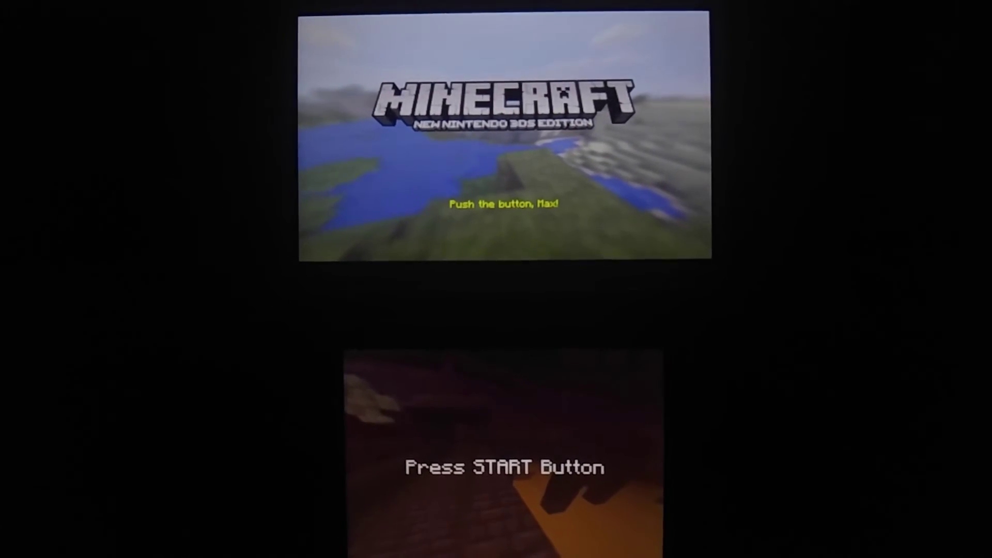
- Press START at the Minecraft title screen to reach the main menu
key("Return")
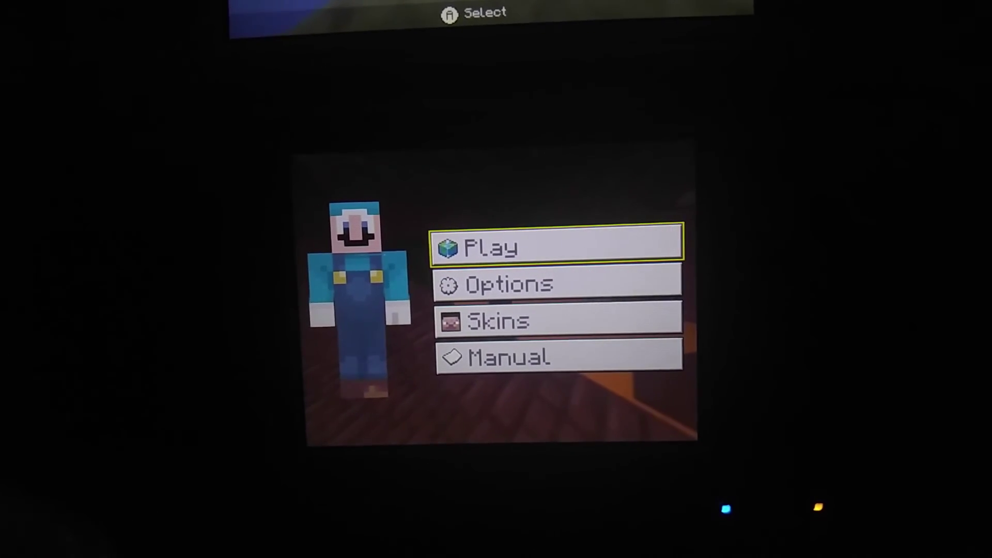
- Choose Play to start loading a world
key("Return")
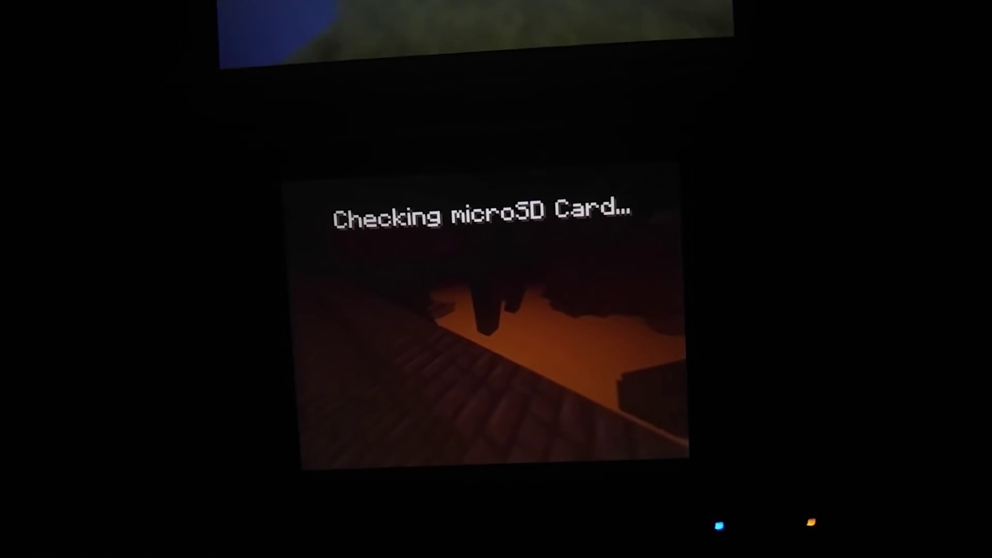